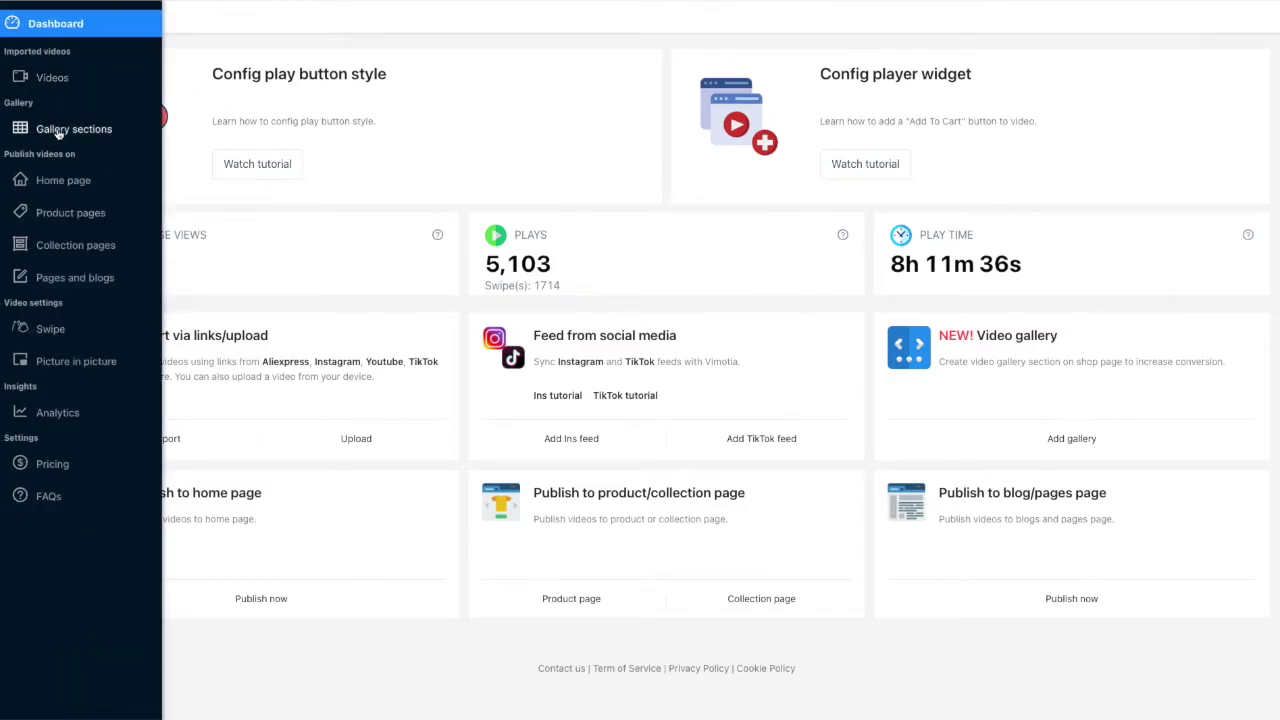
# - Open the Gallery Sections list showing the three active video galleries
pyautogui.click(58, 133)
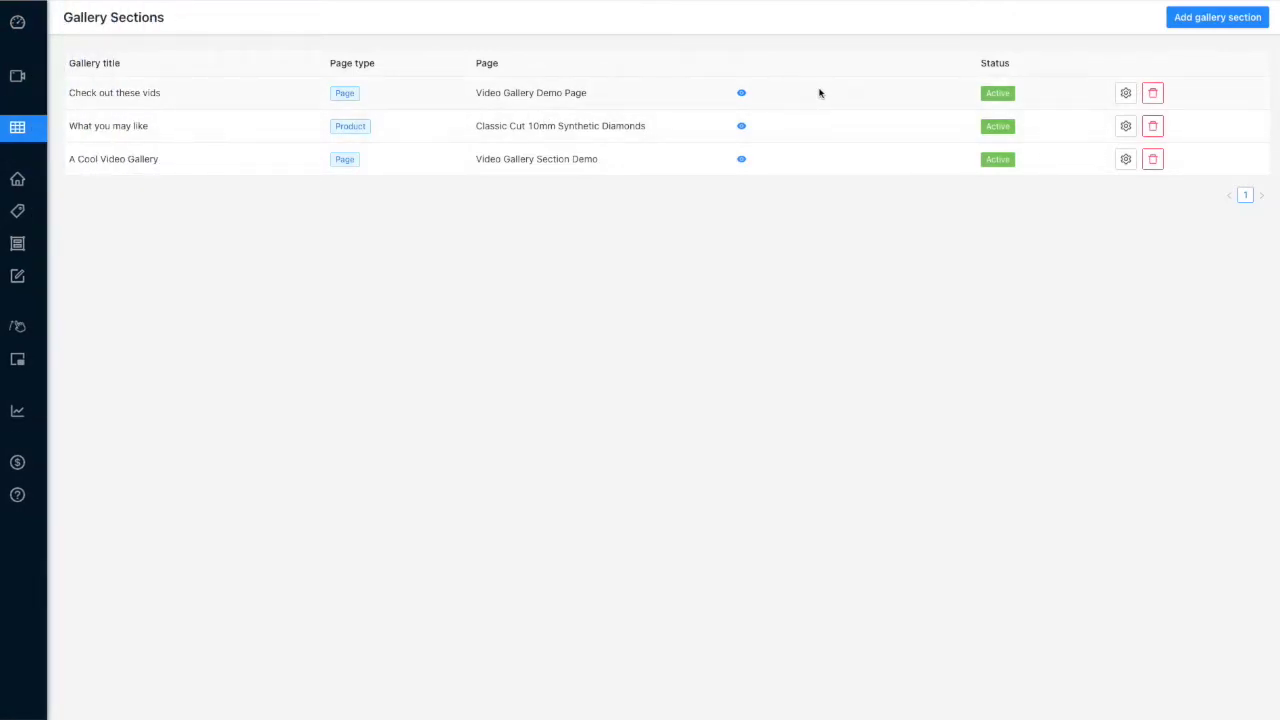
pyautogui.click(1215, 29)
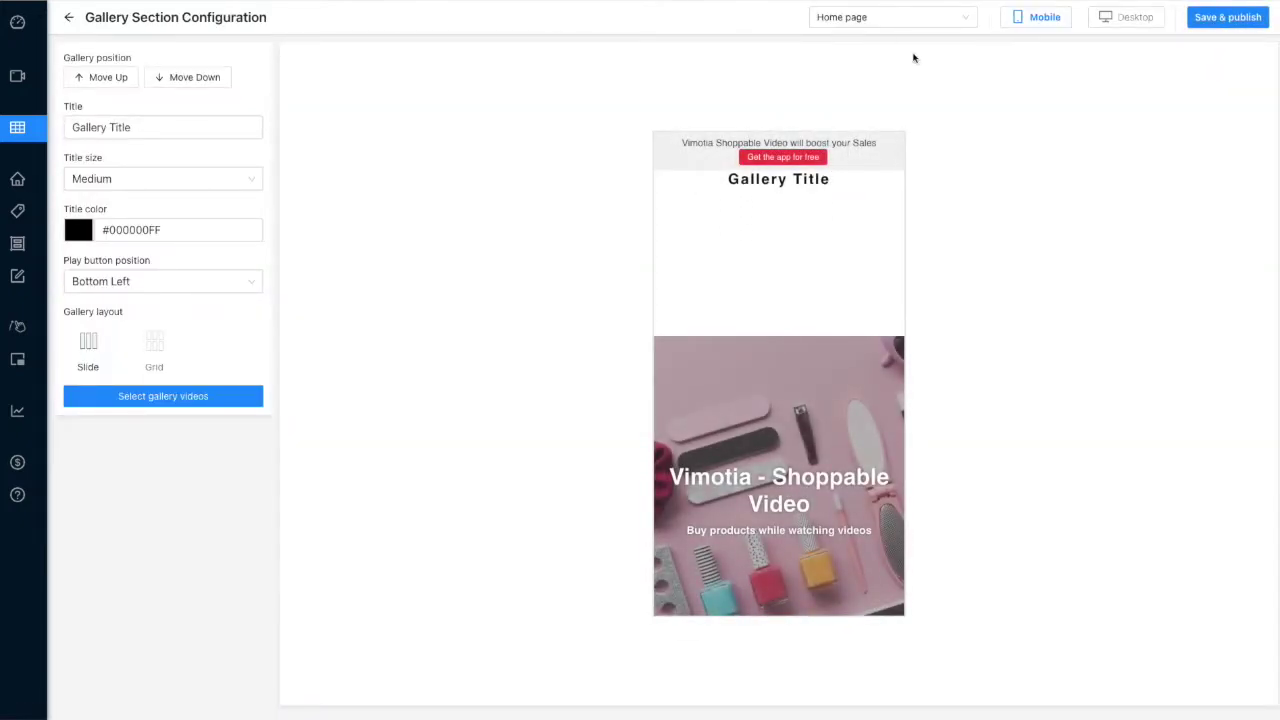
# - Review the product and collection placement options, leaving the gallery on the Home page
pyautogui.click(857, 29)
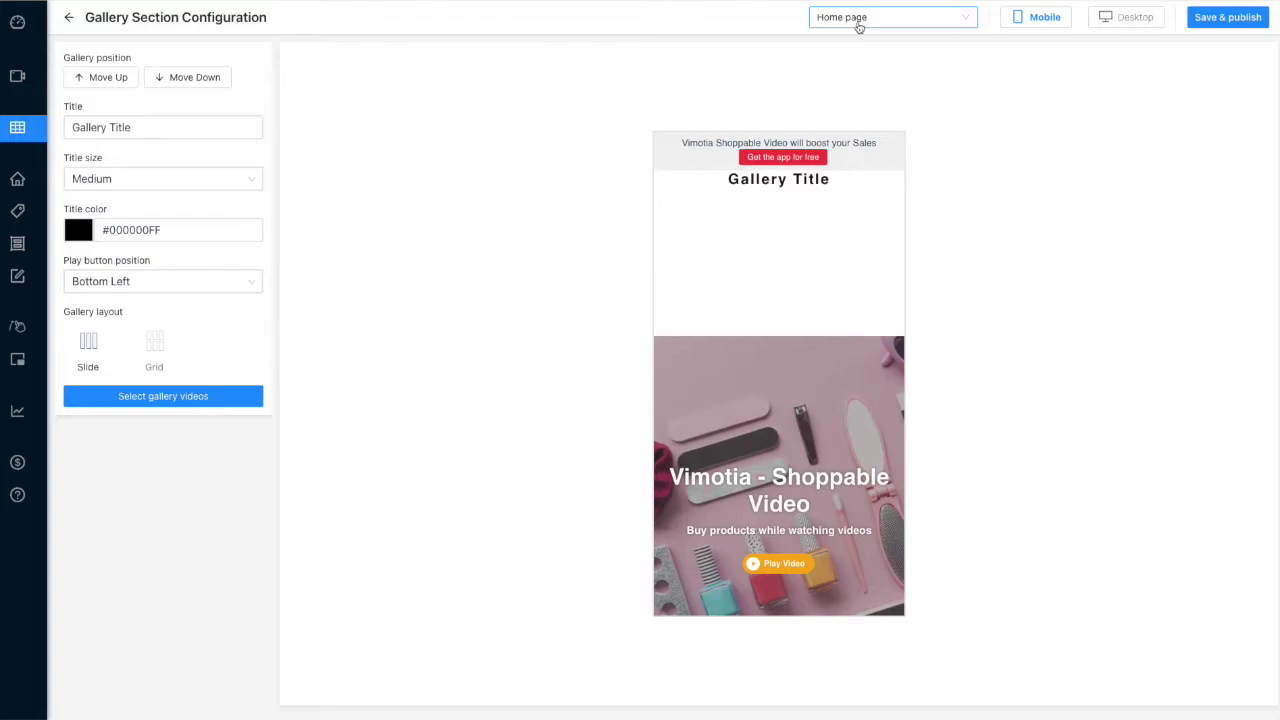
pyautogui.click(858, 28)
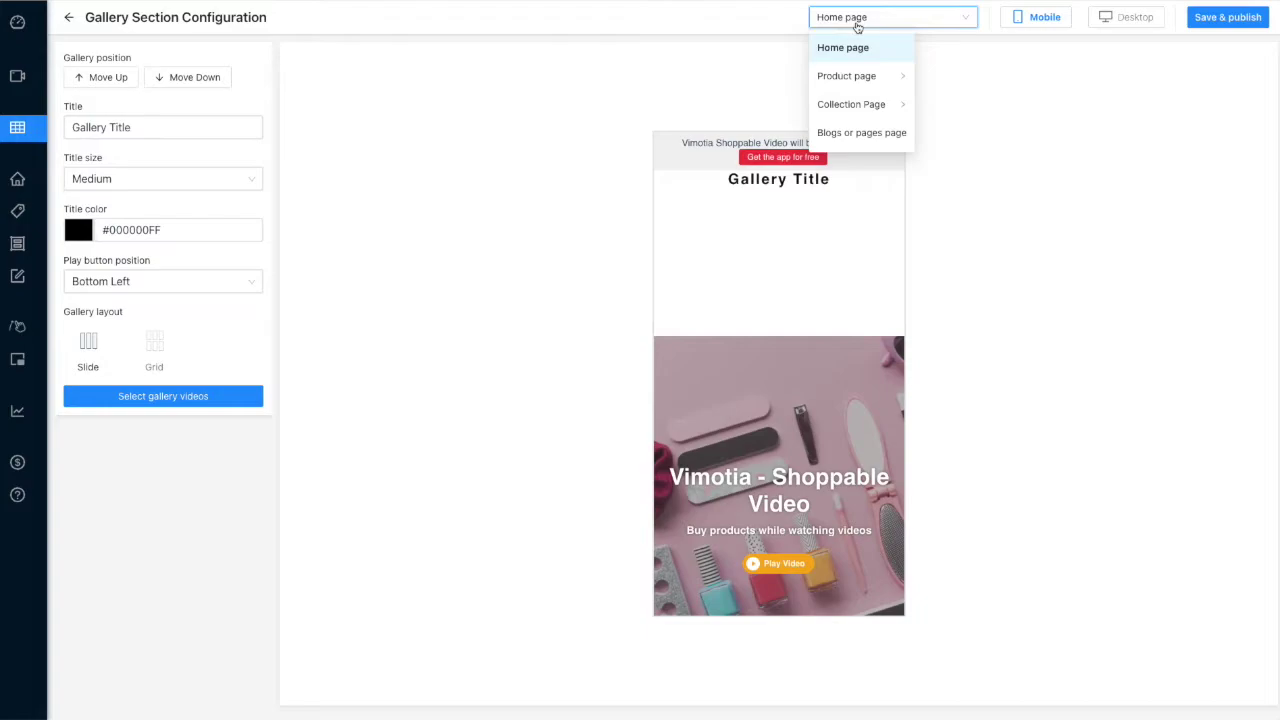
pyautogui.click(863, 78)
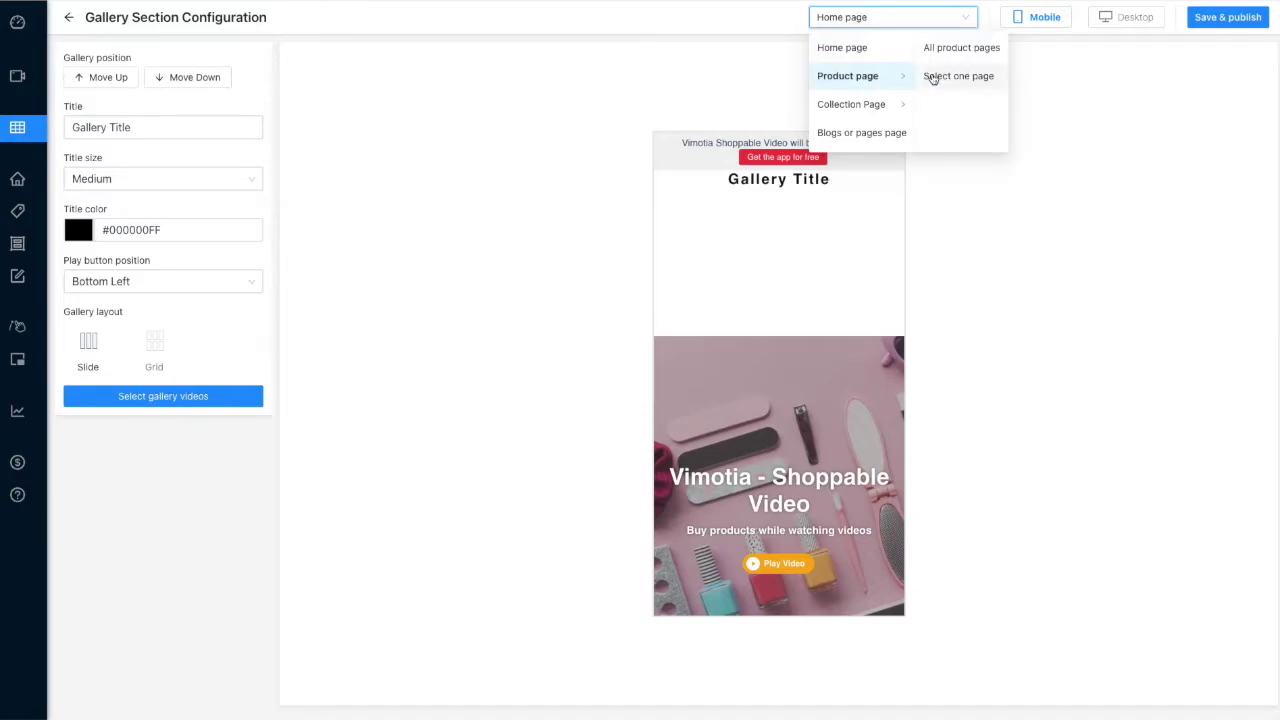
pyautogui.click(886, 106)
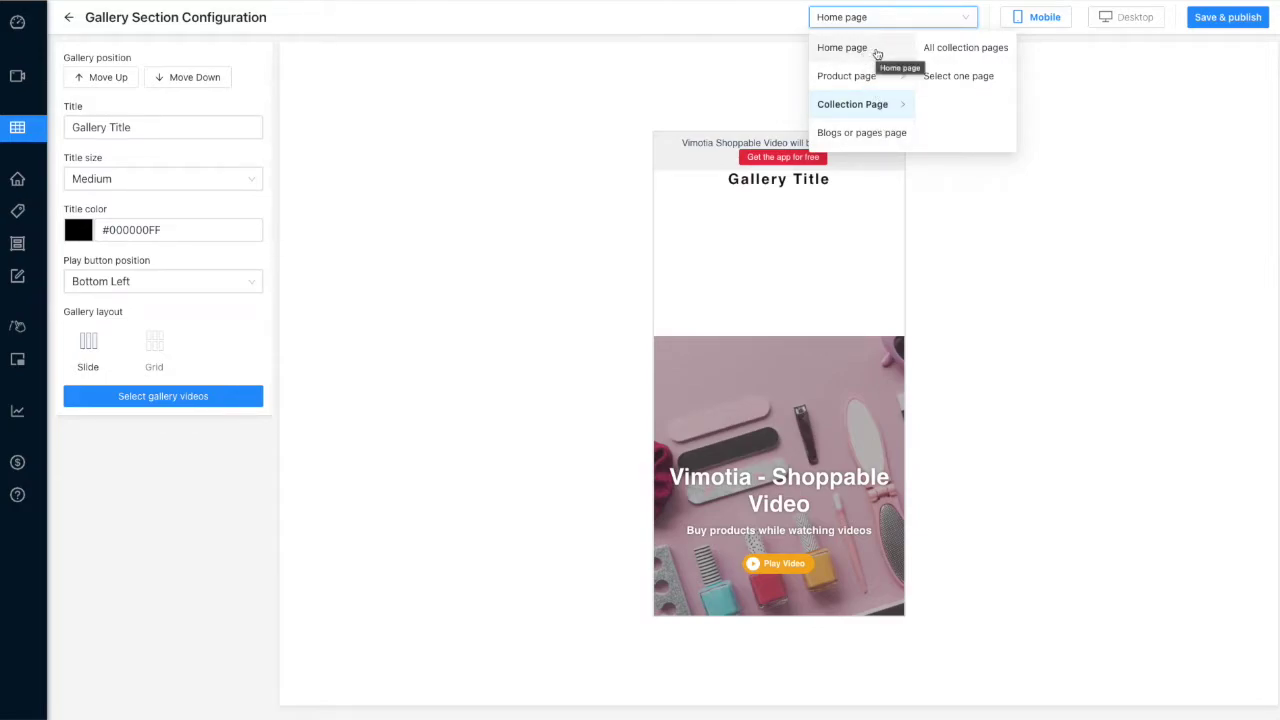
pyautogui.click(877, 50)
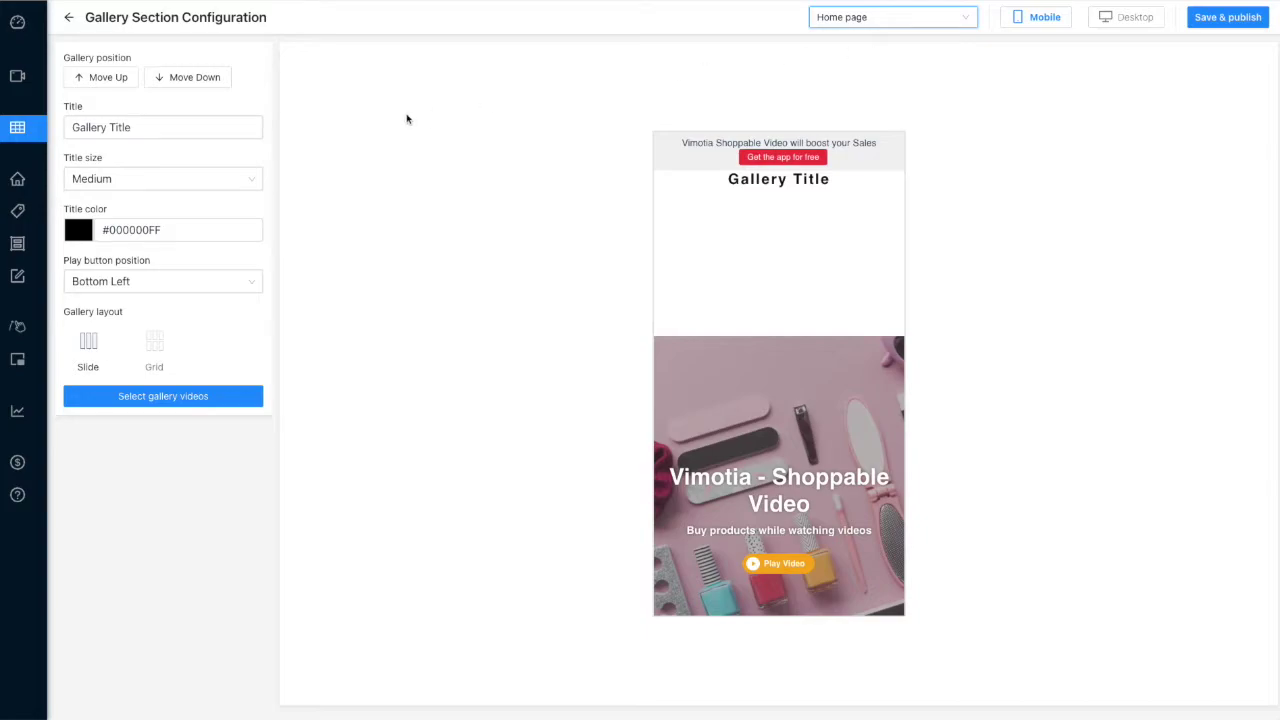
# - Move the gallery down below the product row, above the Ready to Glow banner
pyautogui.click(106, 88)
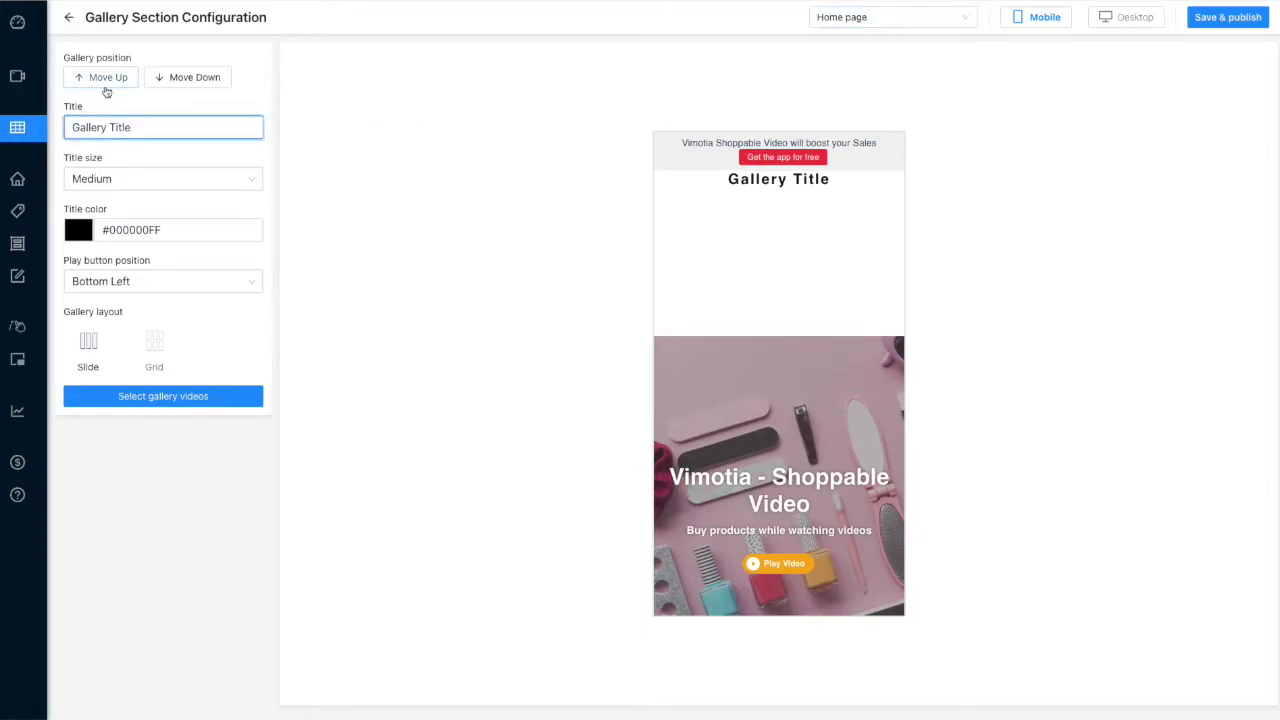
pyautogui.click(173, 87)
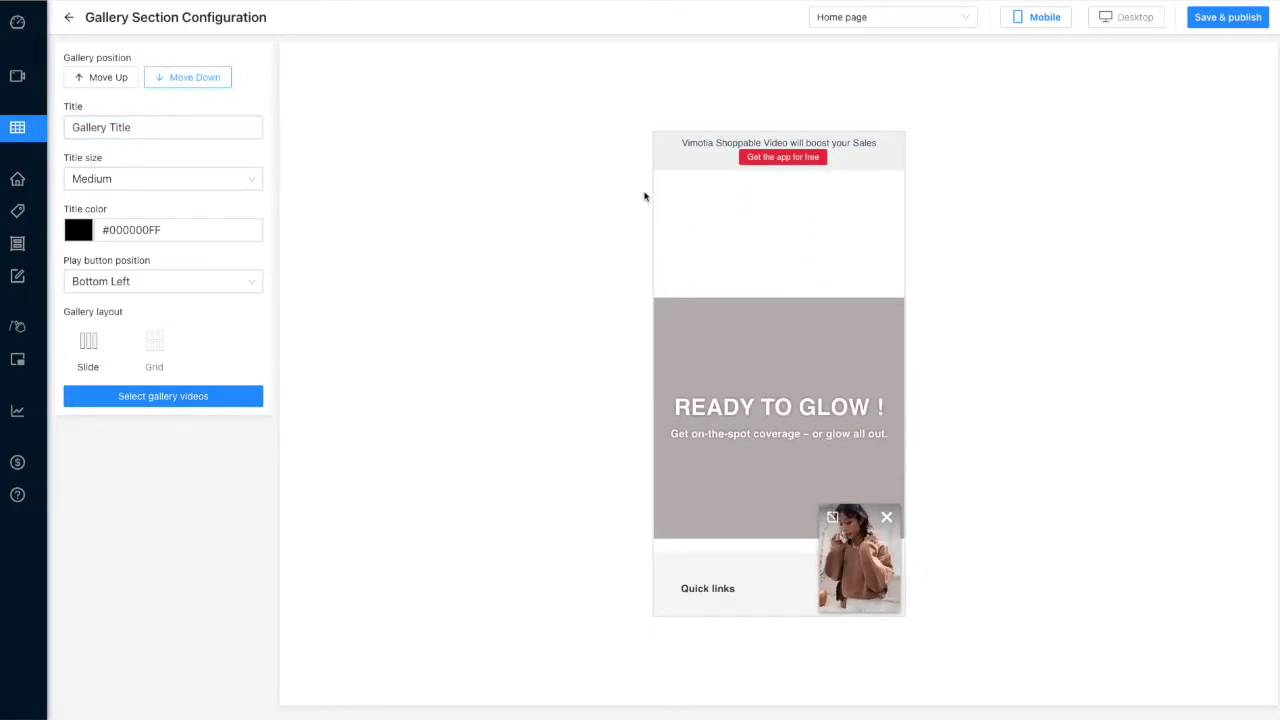
pyautogui.scroll(3, 694, 272)
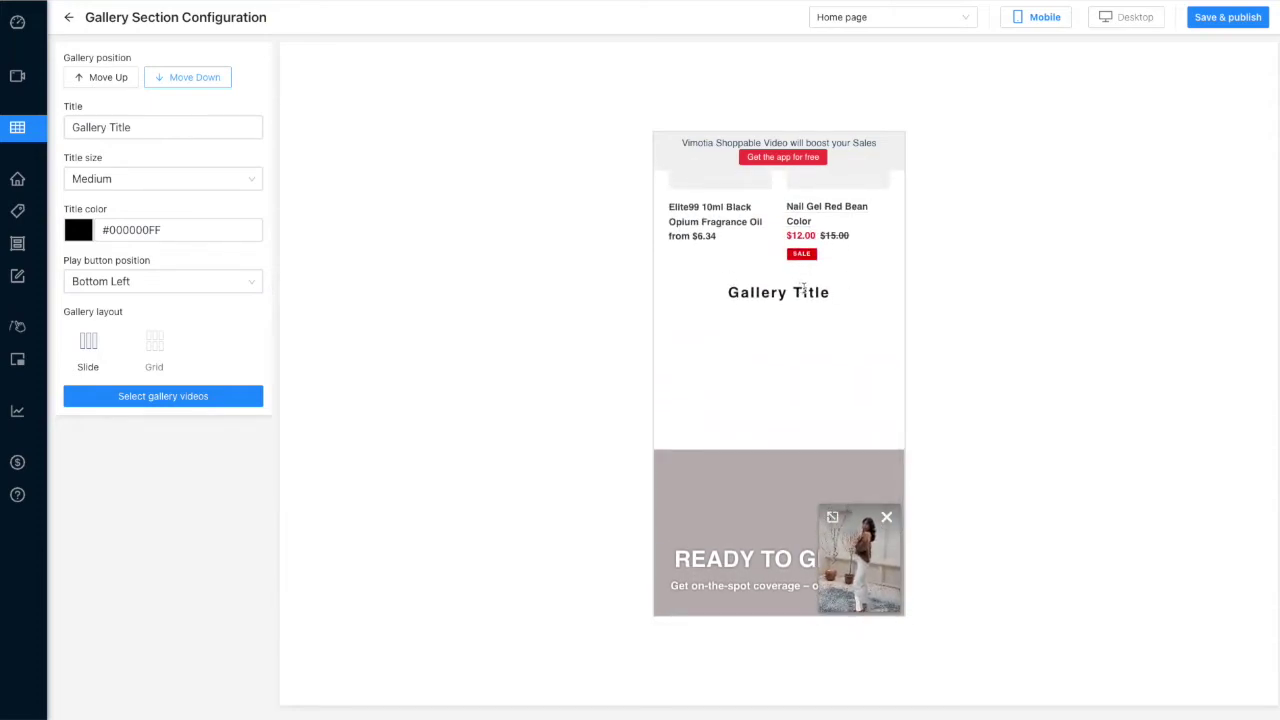
# - Replace the default gallery title with 'My Gallery'
pyautogui.click(237, 119)
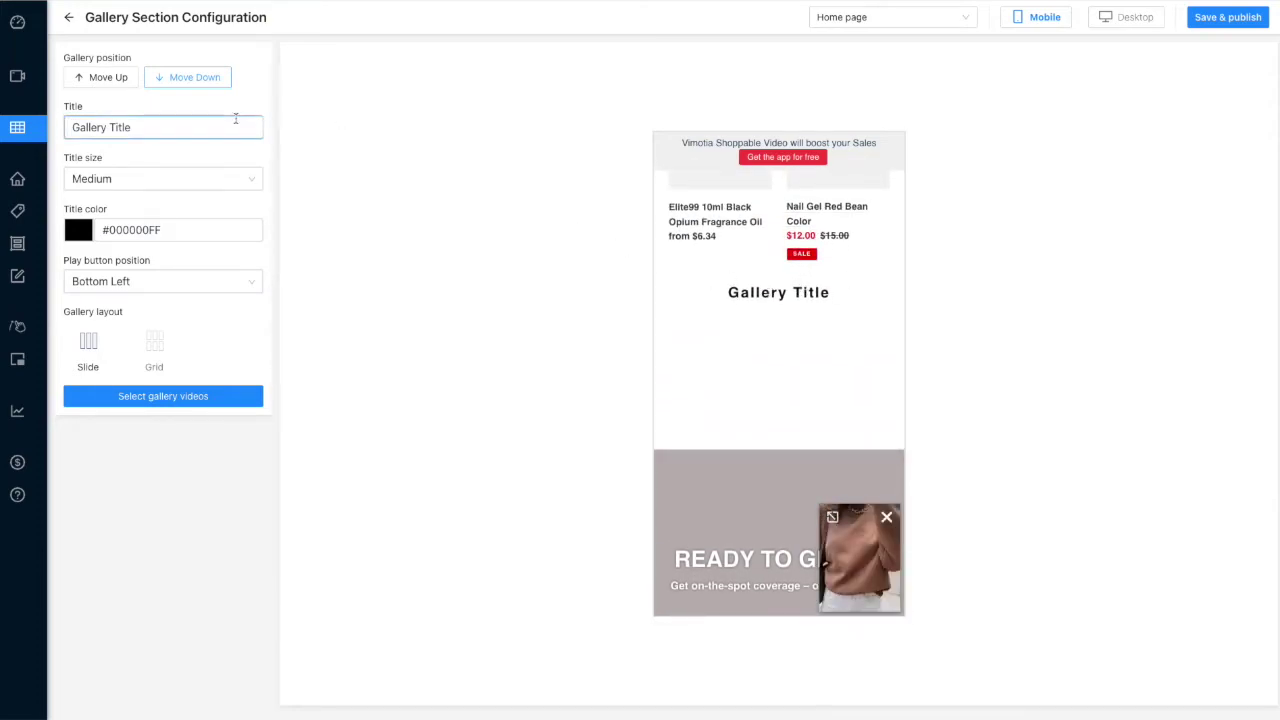
pyautogui.moveTo(163, 126); pyautogui.dragTo(71, 126)
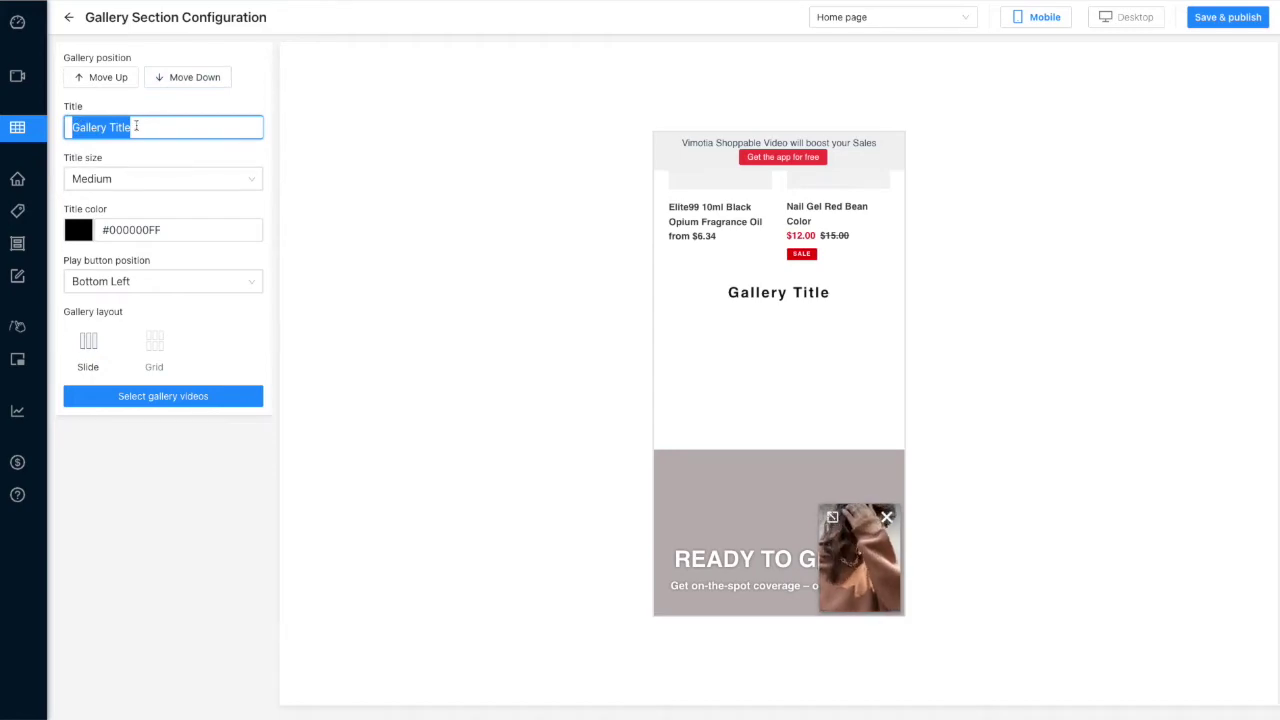
pyautogui.write('May')
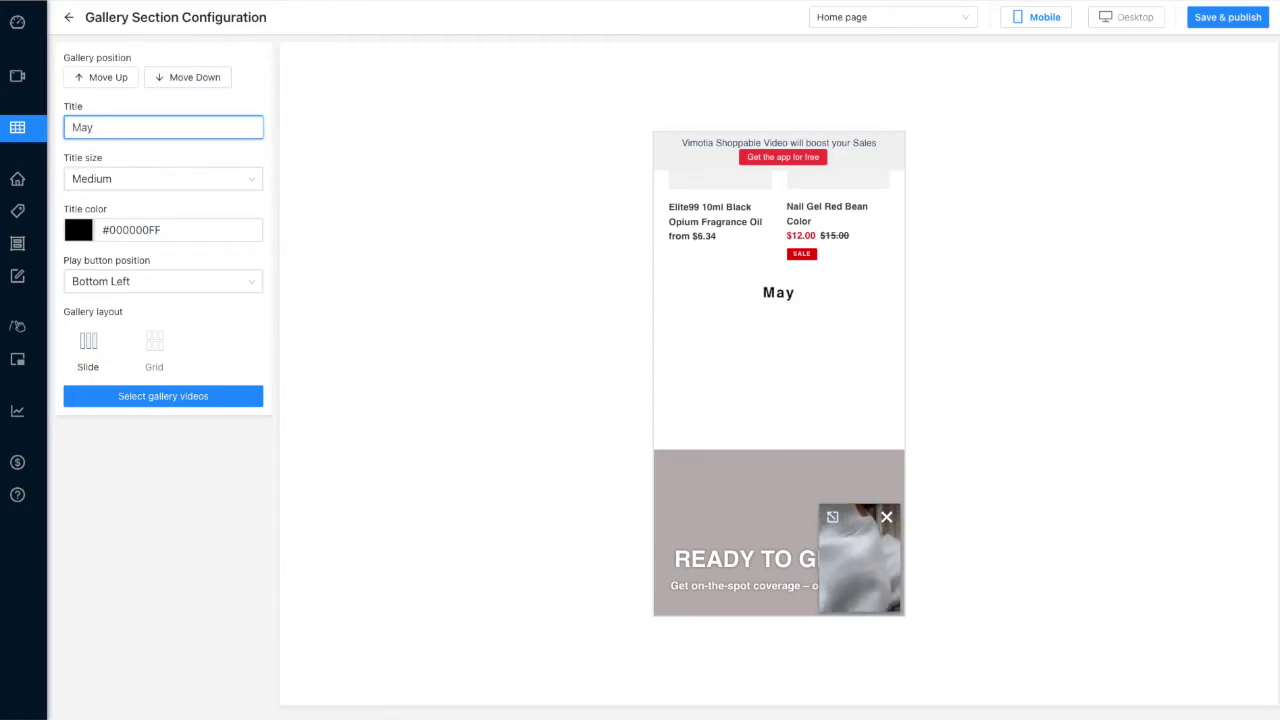
pyautogui.press('BackSpace')
pyautogui.press('BackSpace')
pyautogui.write('y Gall')
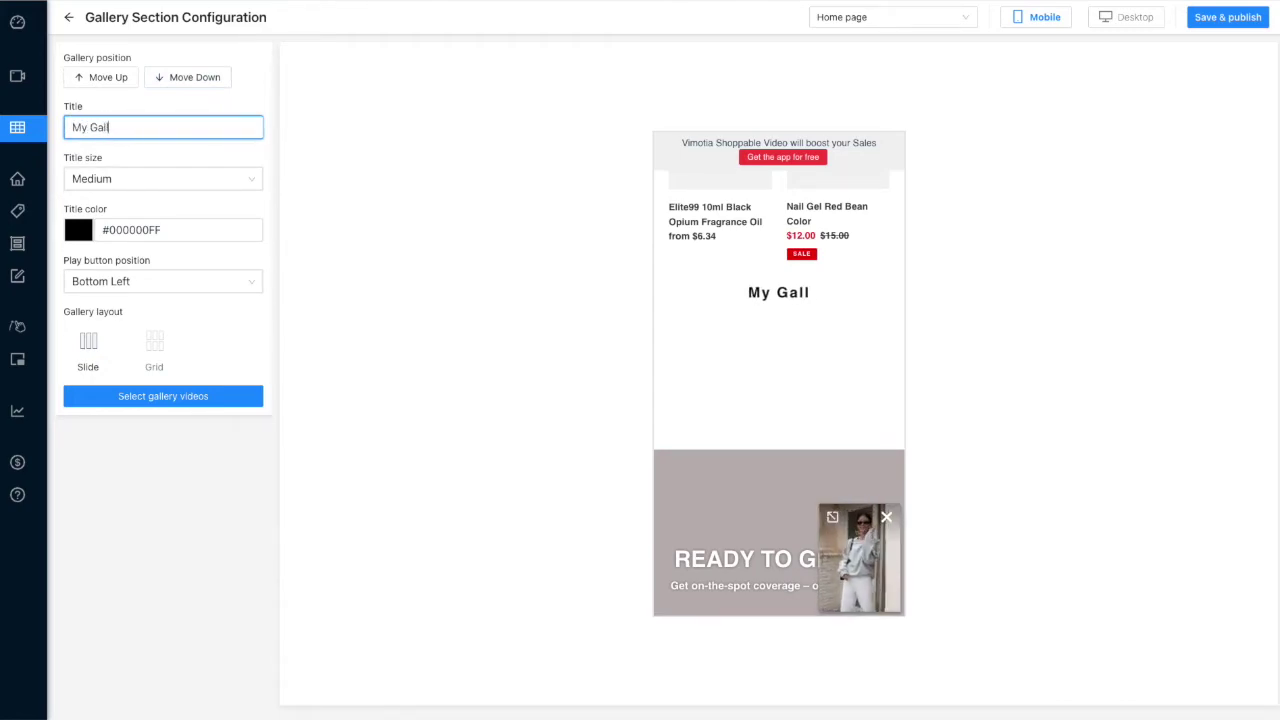
pyautogui.write('ery')
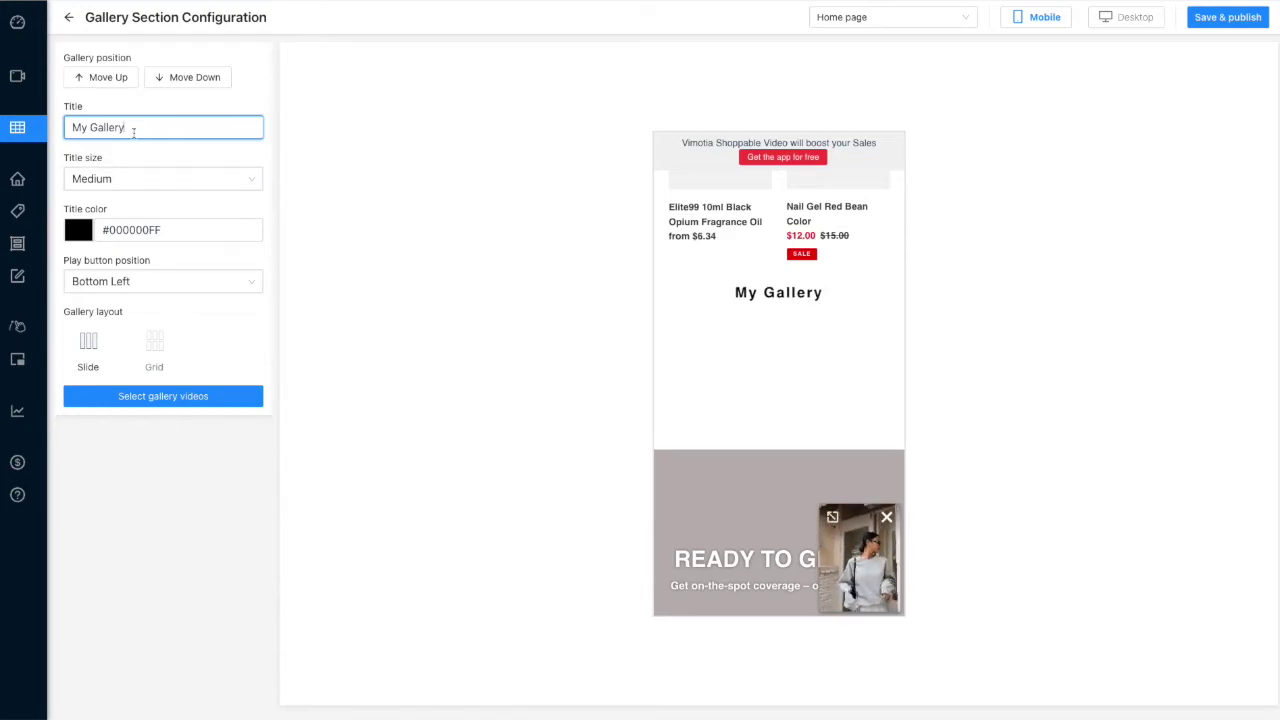
# - Try the Large title size, then set it back to Medium
pyautogui.click(140, 182)
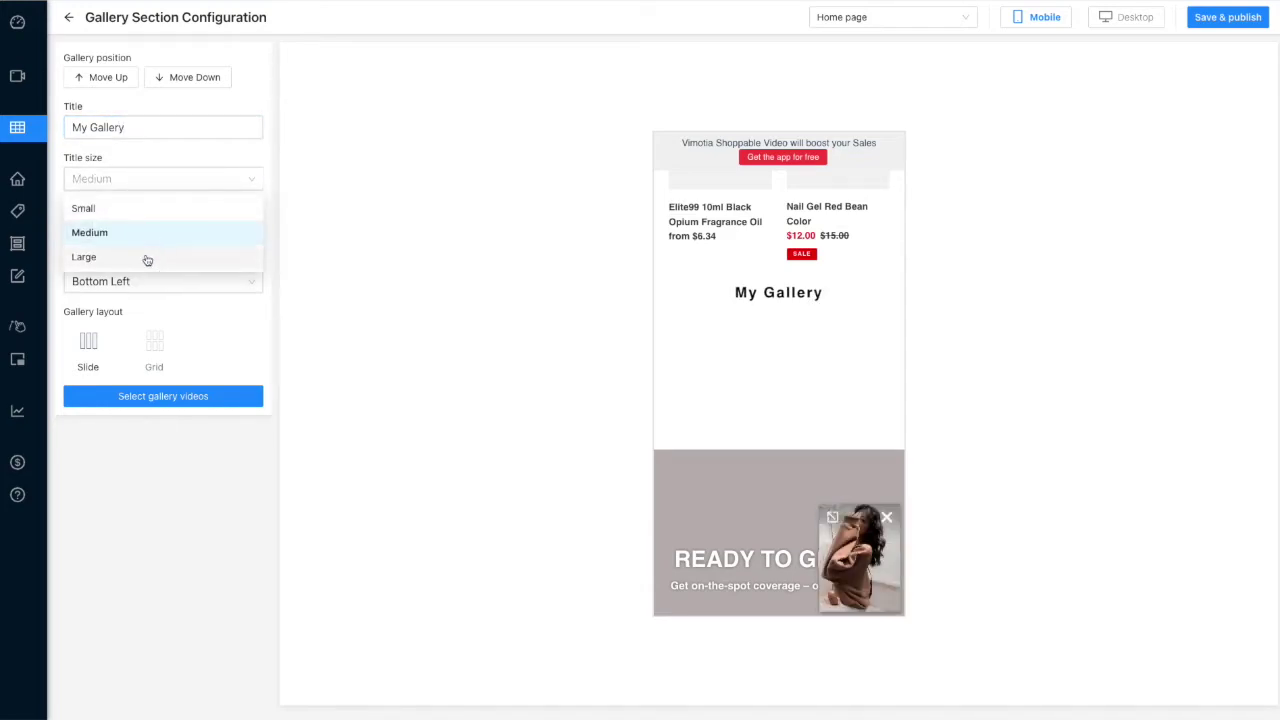
pyautogui.click(147, 258)
pyautogui.click(149, 180)
pyautogui.click(153, 231)
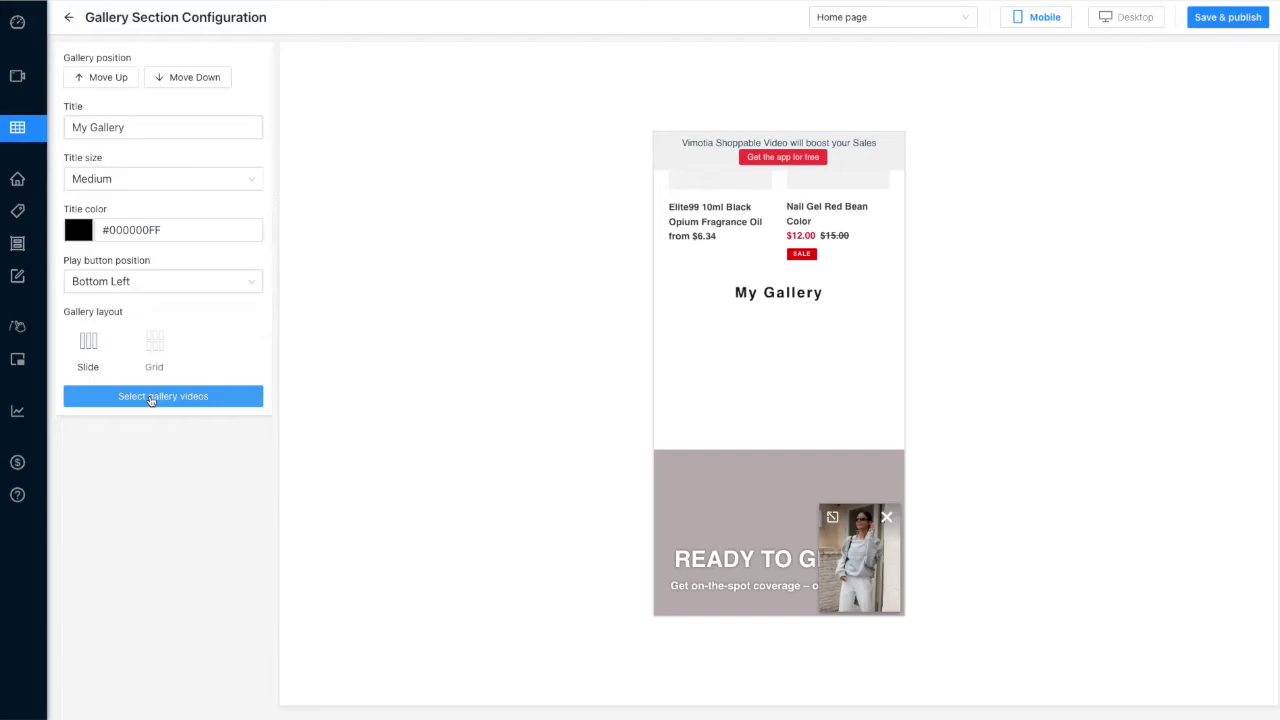
# - Add eight videos, demo.mp4 through the AILANG watch video, to My Gallery
pyautogui.click(150, 397)
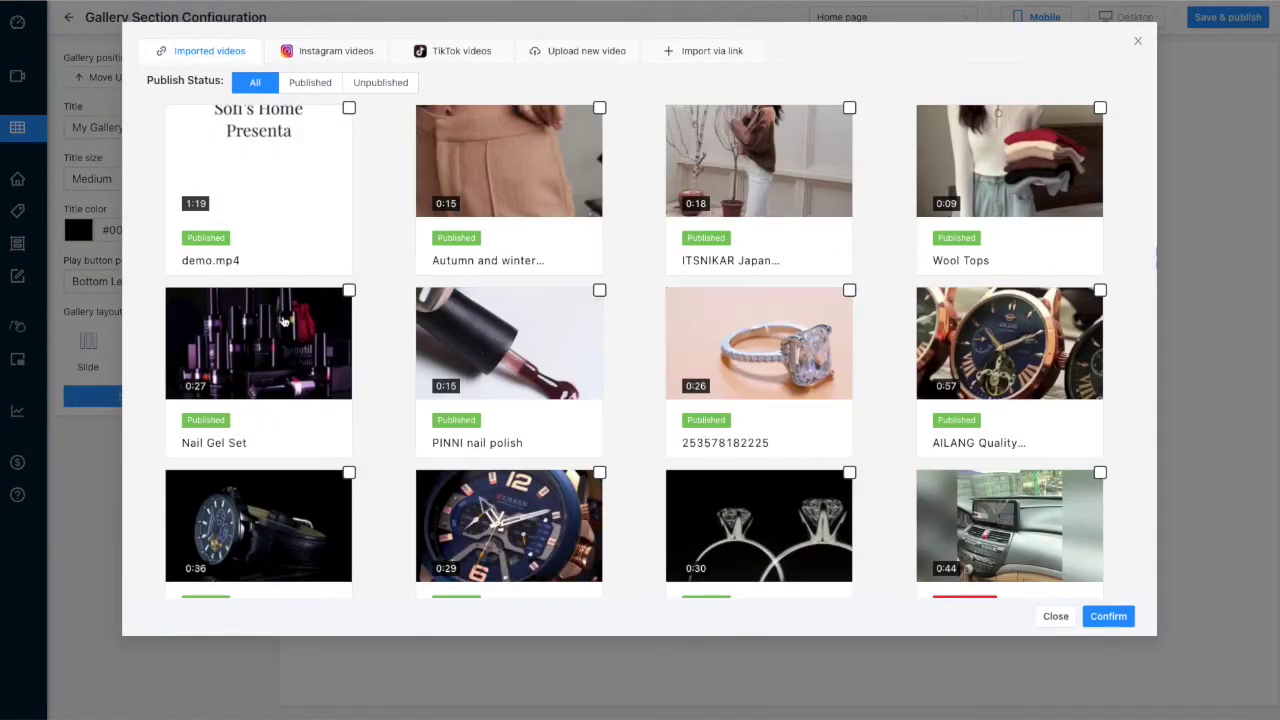
pyautogui.click(320, 204)
pyautogui.click(497, 203)
pyautogui.click(690, 194)
pyautogui.click(960, 194)
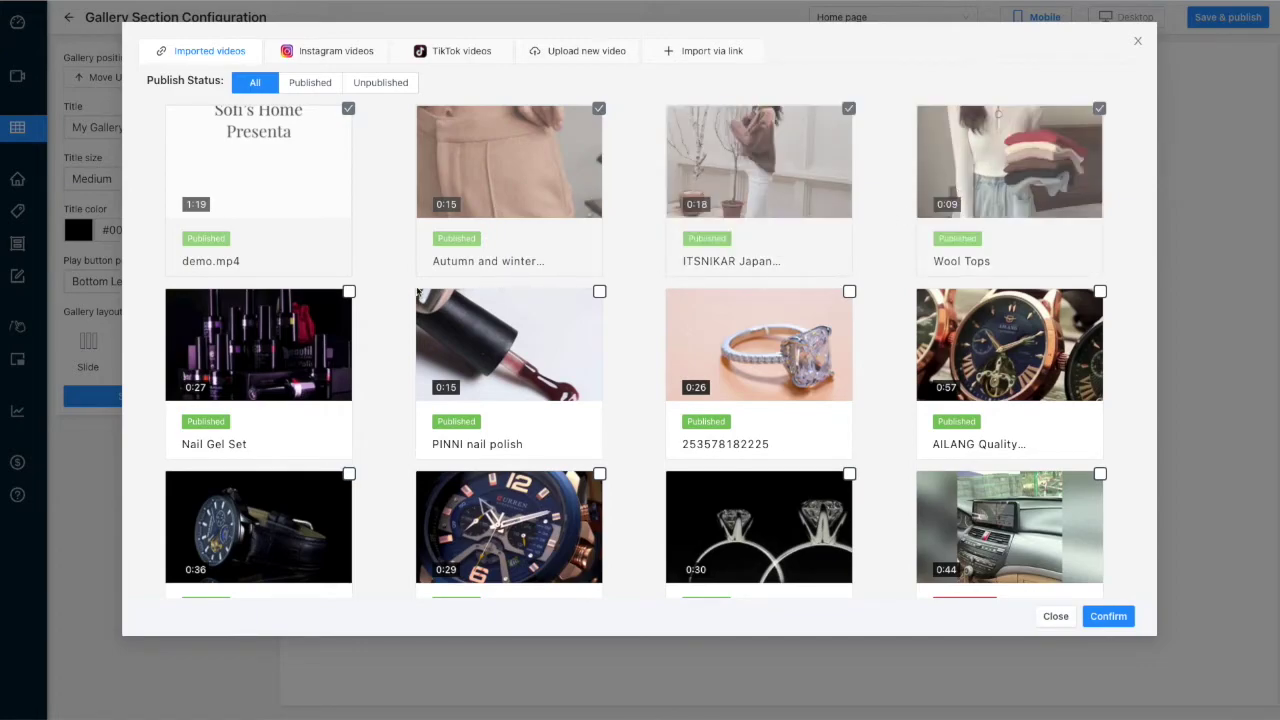
pyautogui.click(300, 328)
pyautogui.click(461, 335)
pyautogui.click(689, 342)
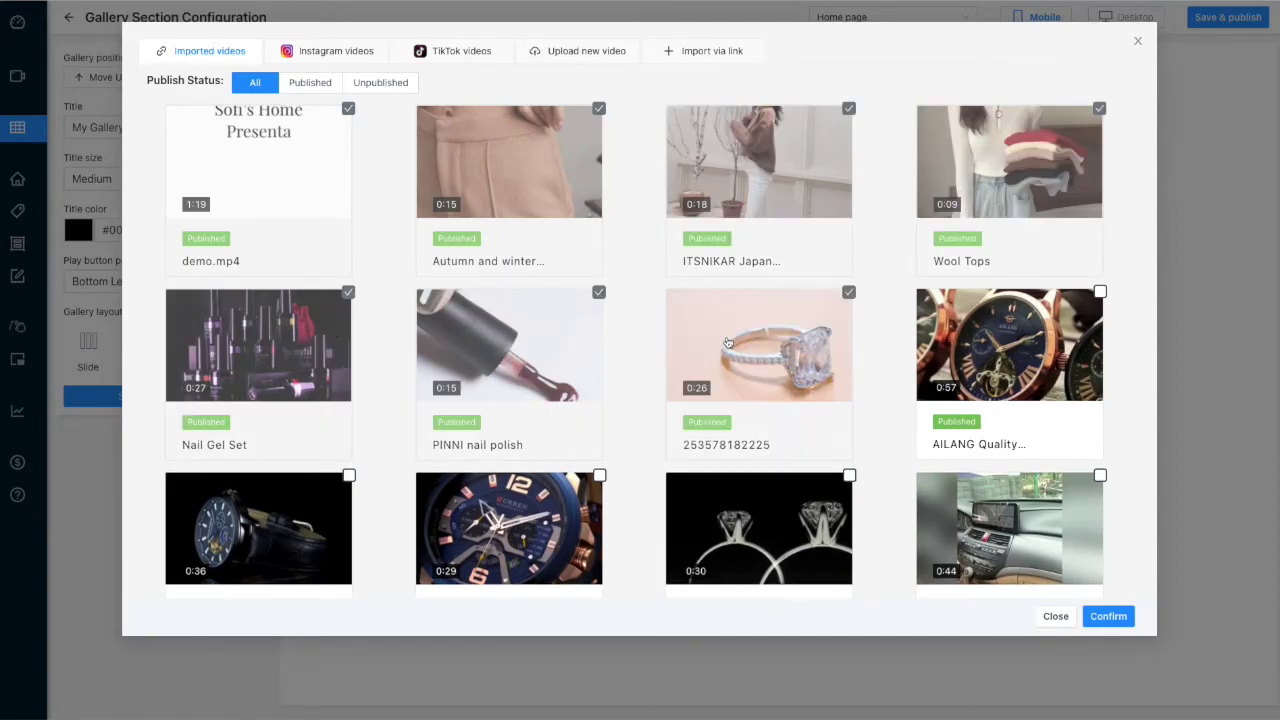
pyautogui.click(945, 347)
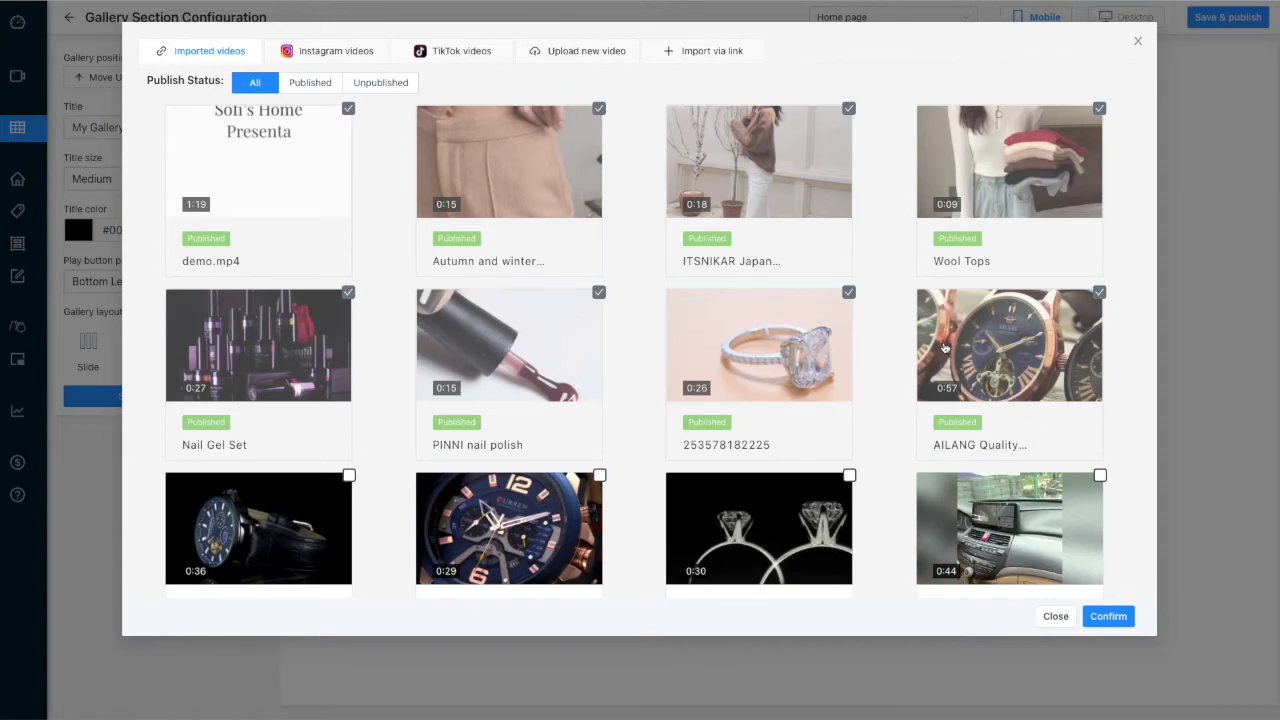
pyautogui.click(1108, 616)
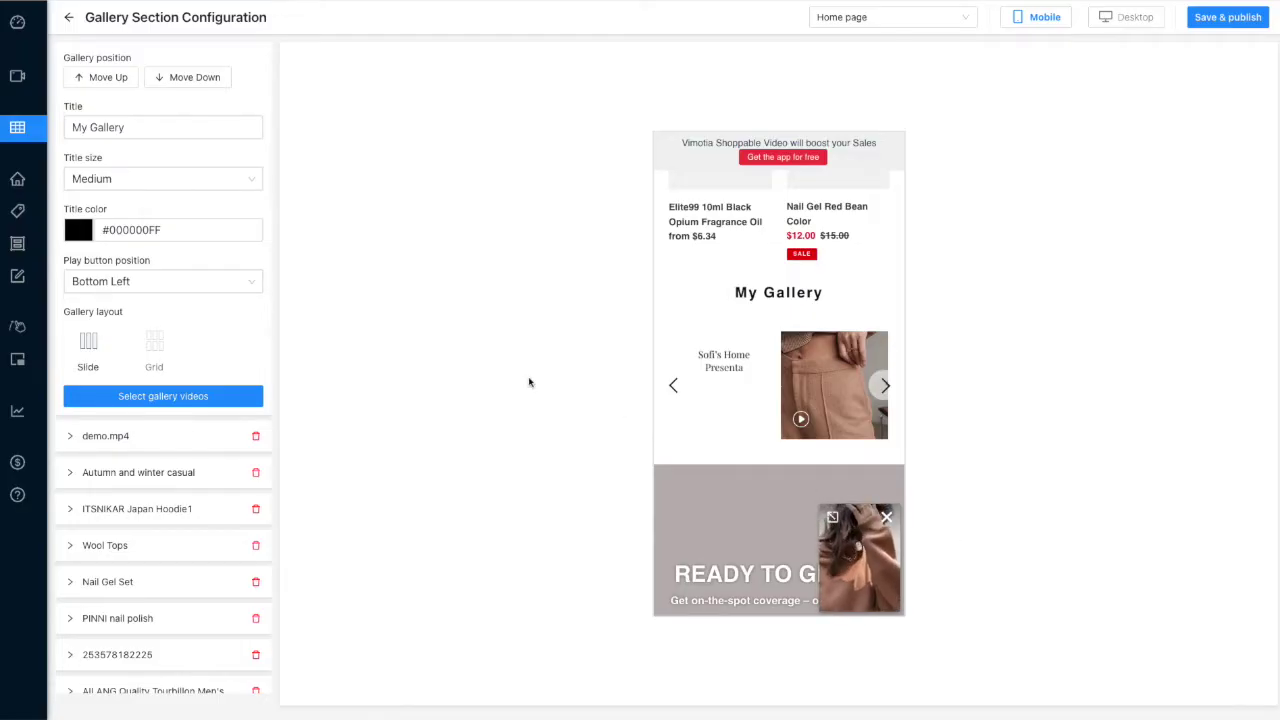
# - Browse the carousel, switch the preview to desktop, and expand demo.mp4's settings
pyautogui.click(886, 386)
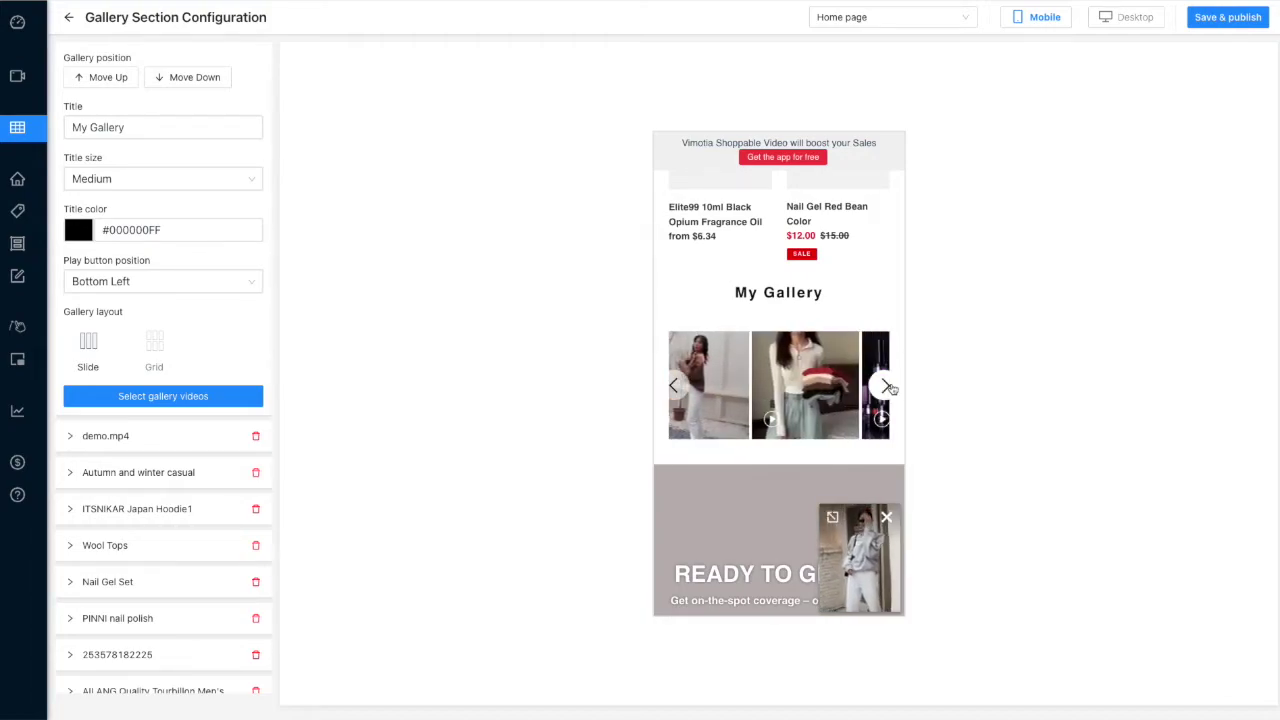
pyautogui.click(675, 386)
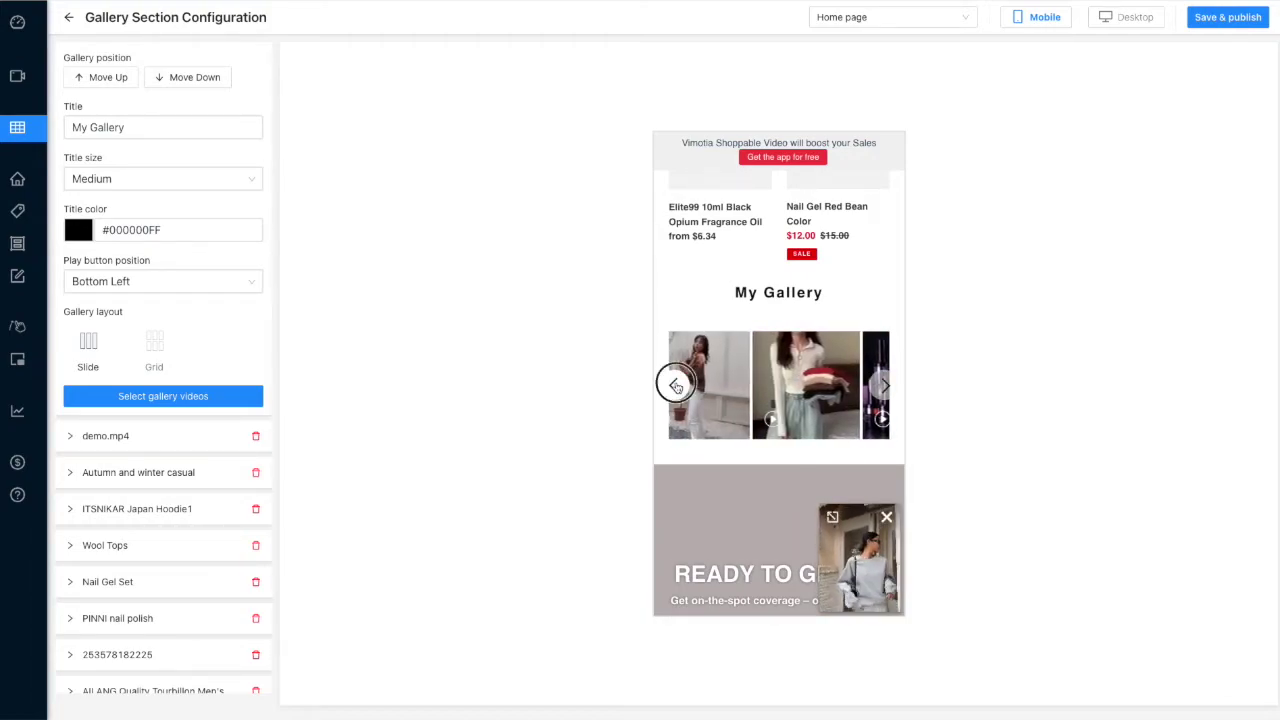
pyautogui.click(675, 386)
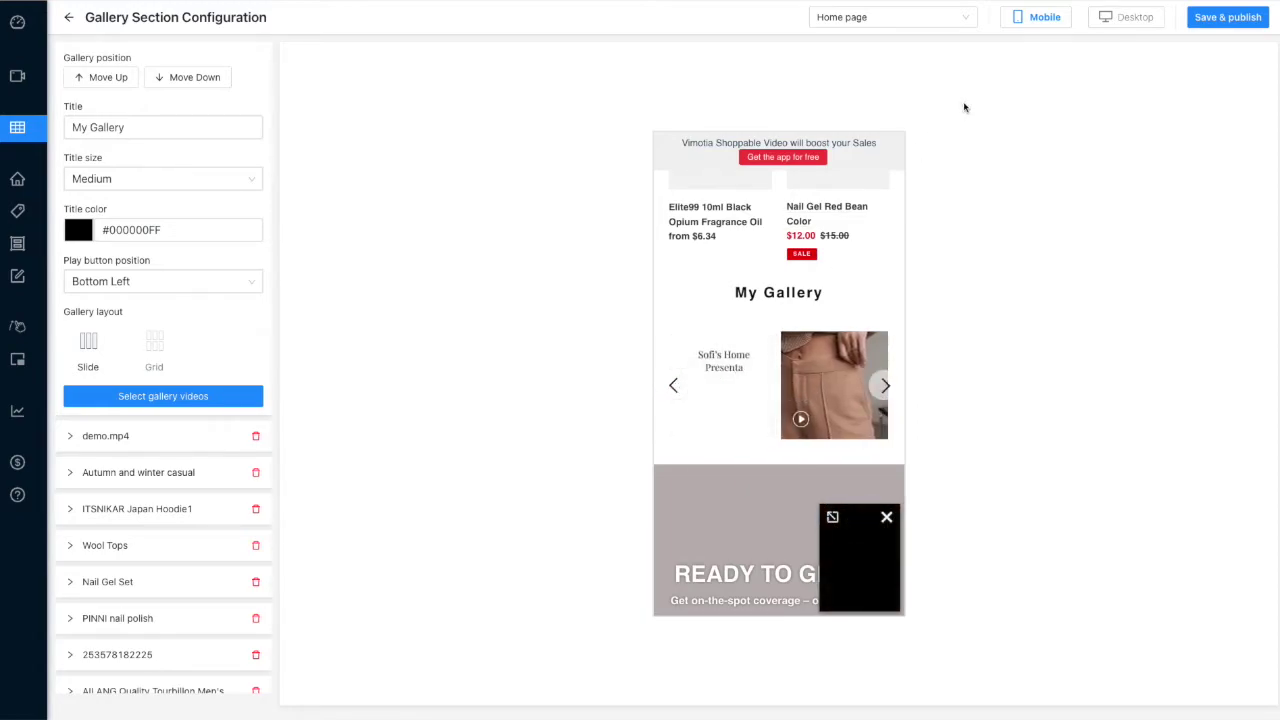
pyautogui.click(1126, 20)
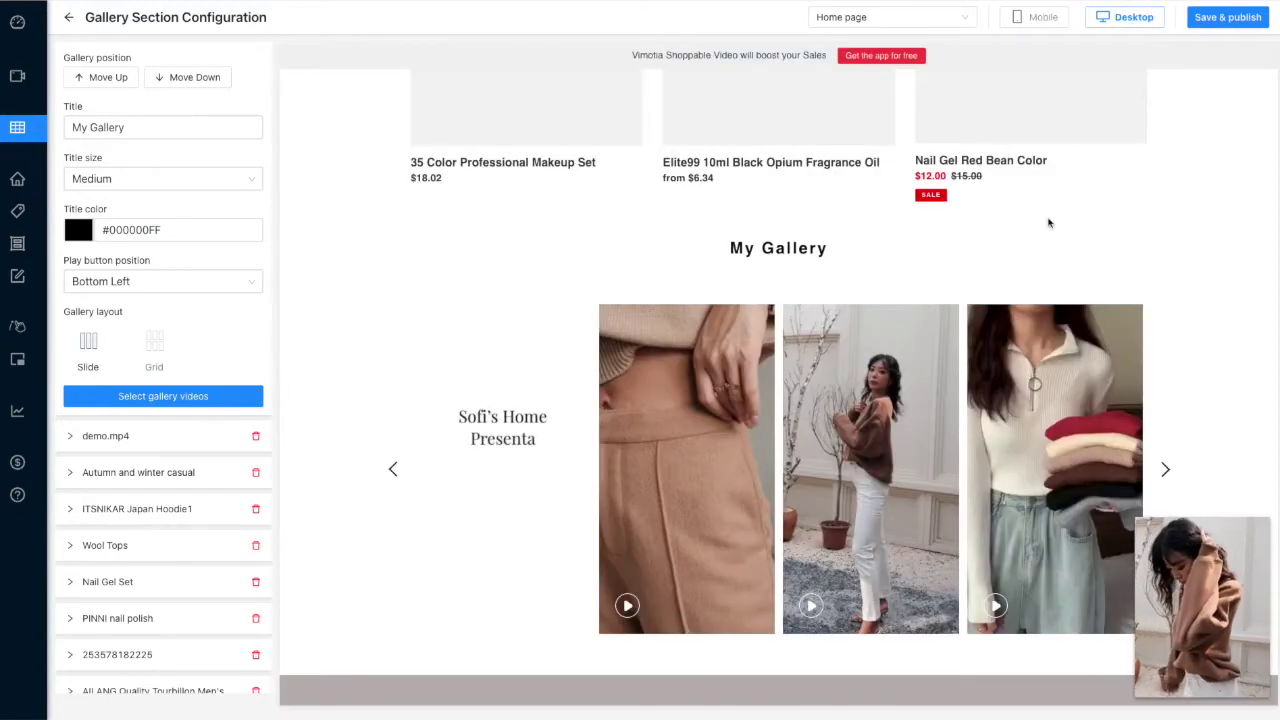
pyautogui.scroll(-2, 988, 259)
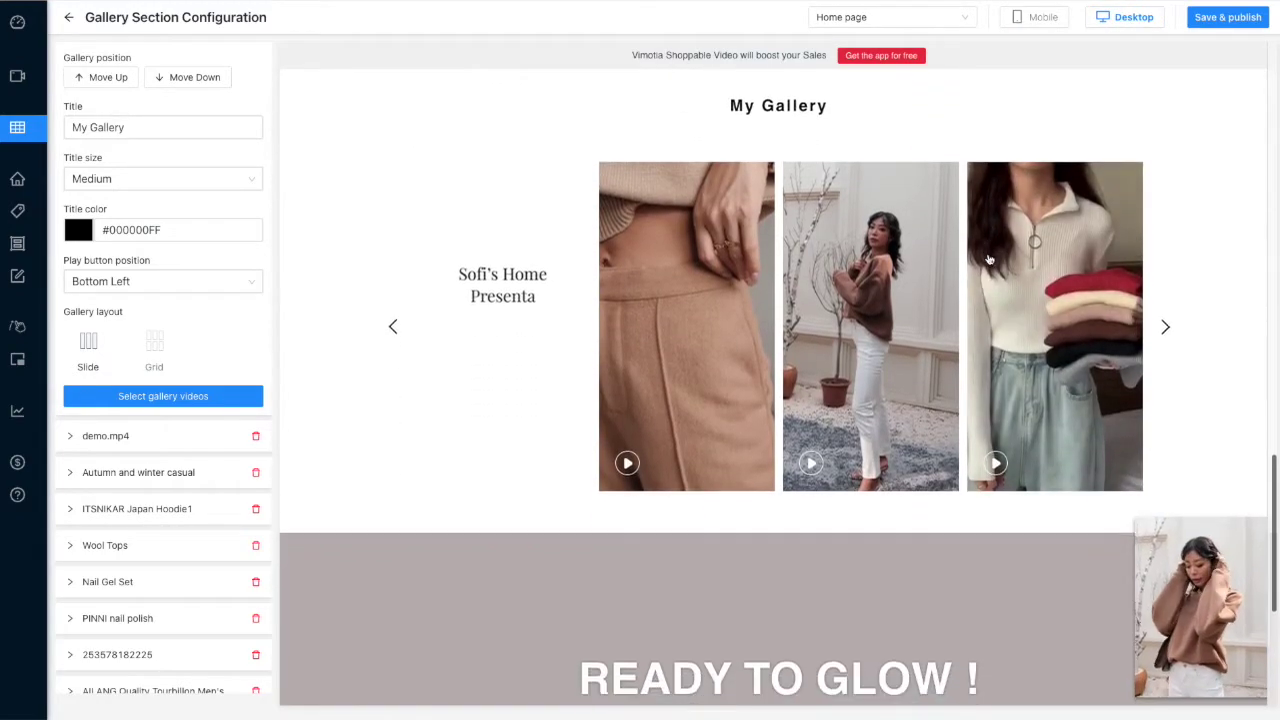
pyautogui.click(1166, 326)
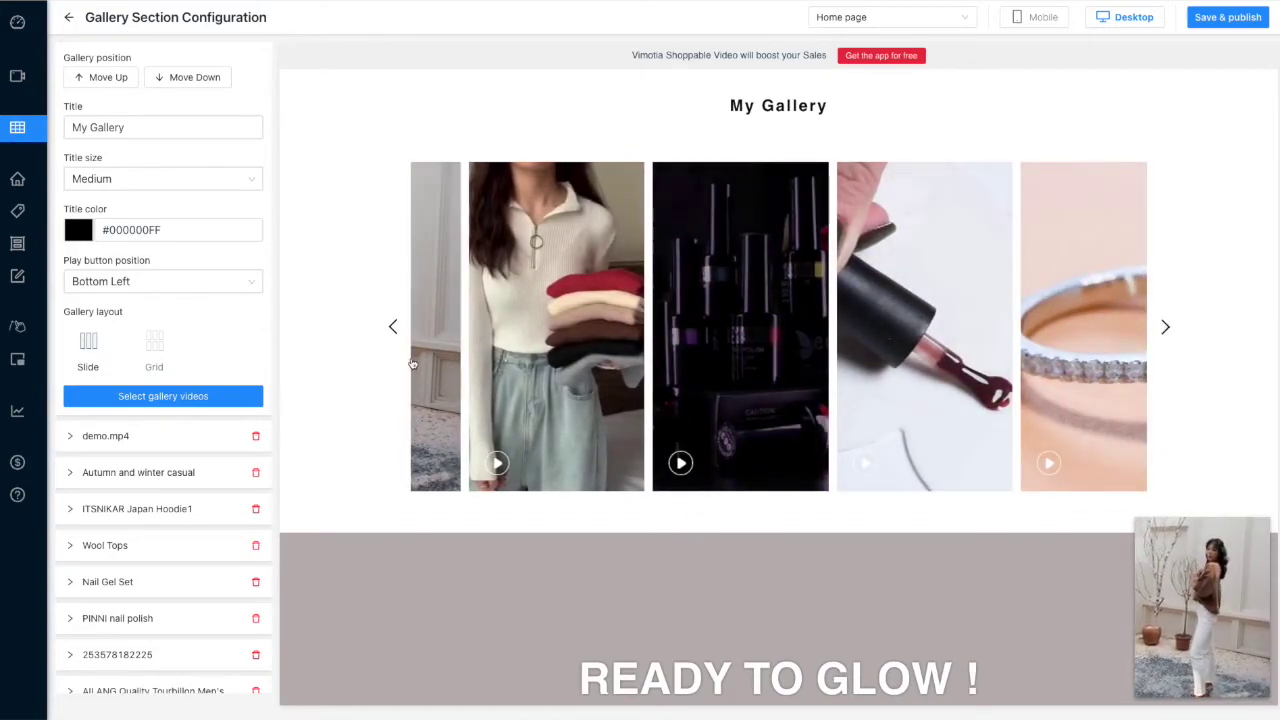
pyautogui.click(393, 327)
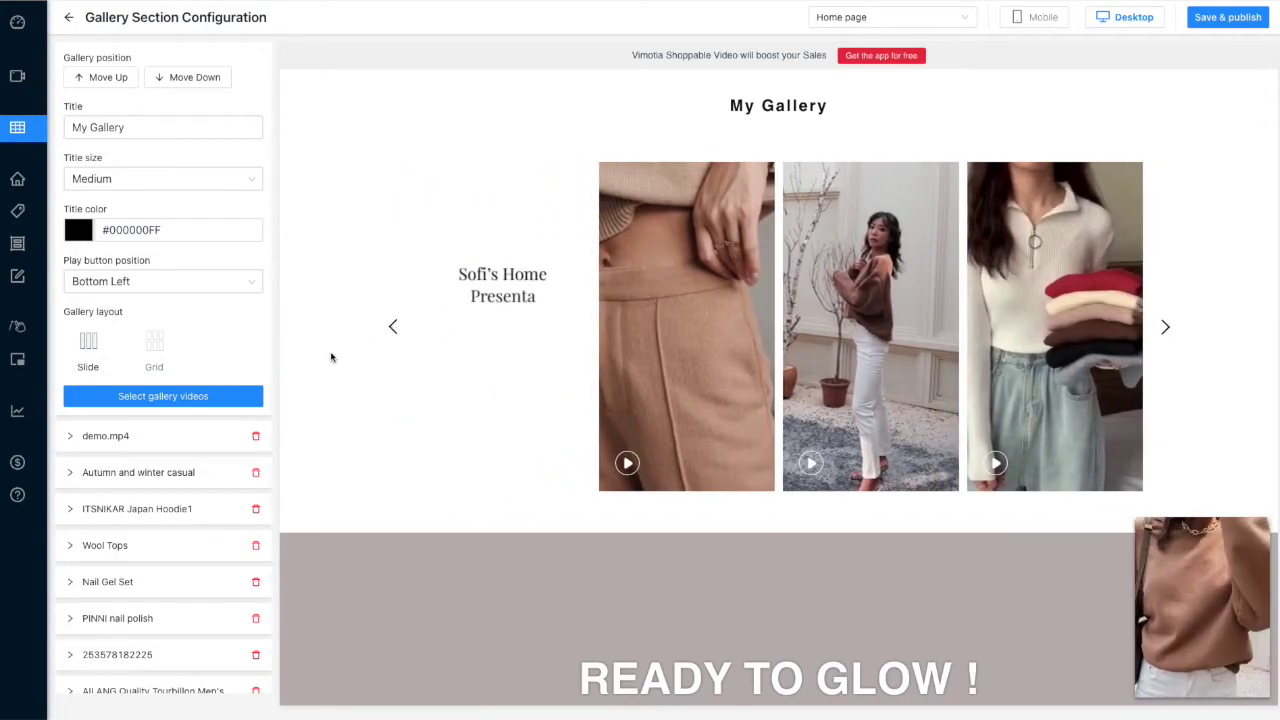
pyautogui.click(143, 434)
# - Link the 35 Color Professional Makeup Set product to demo.mp4
pyautogui.scroll(-2, 141, 438)
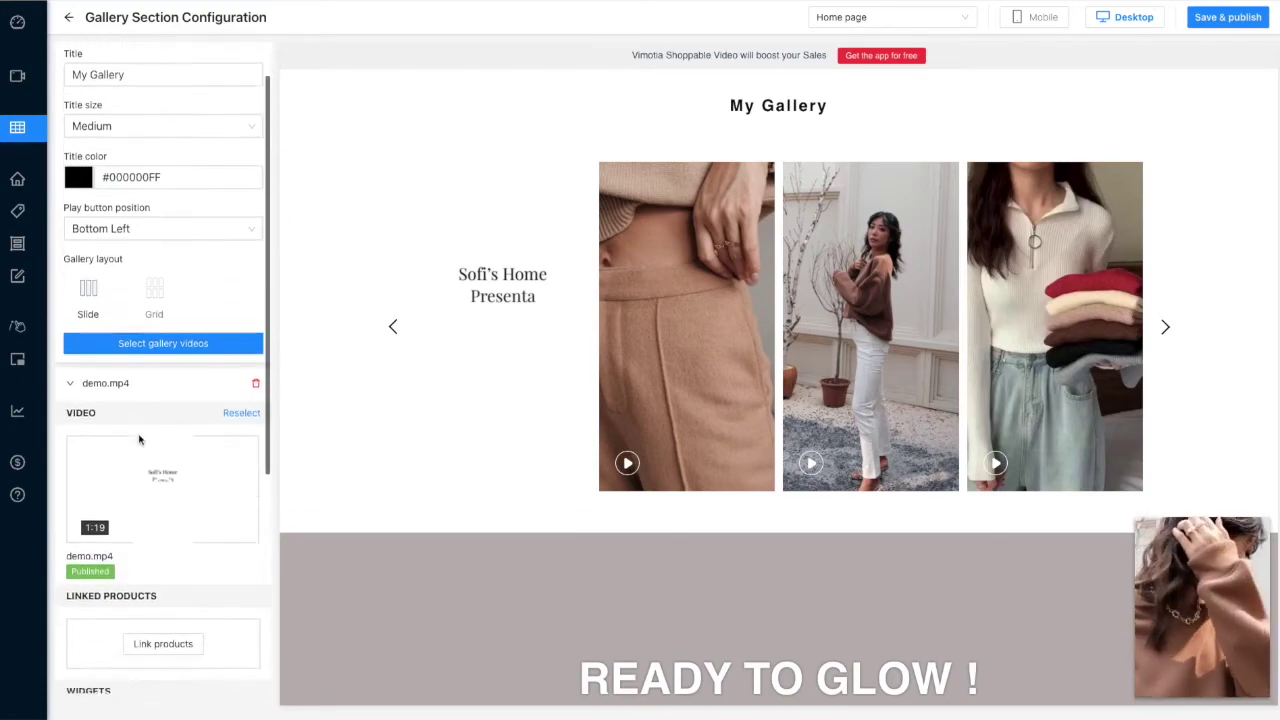
pyautogui.scroll(-2, 141, 441)
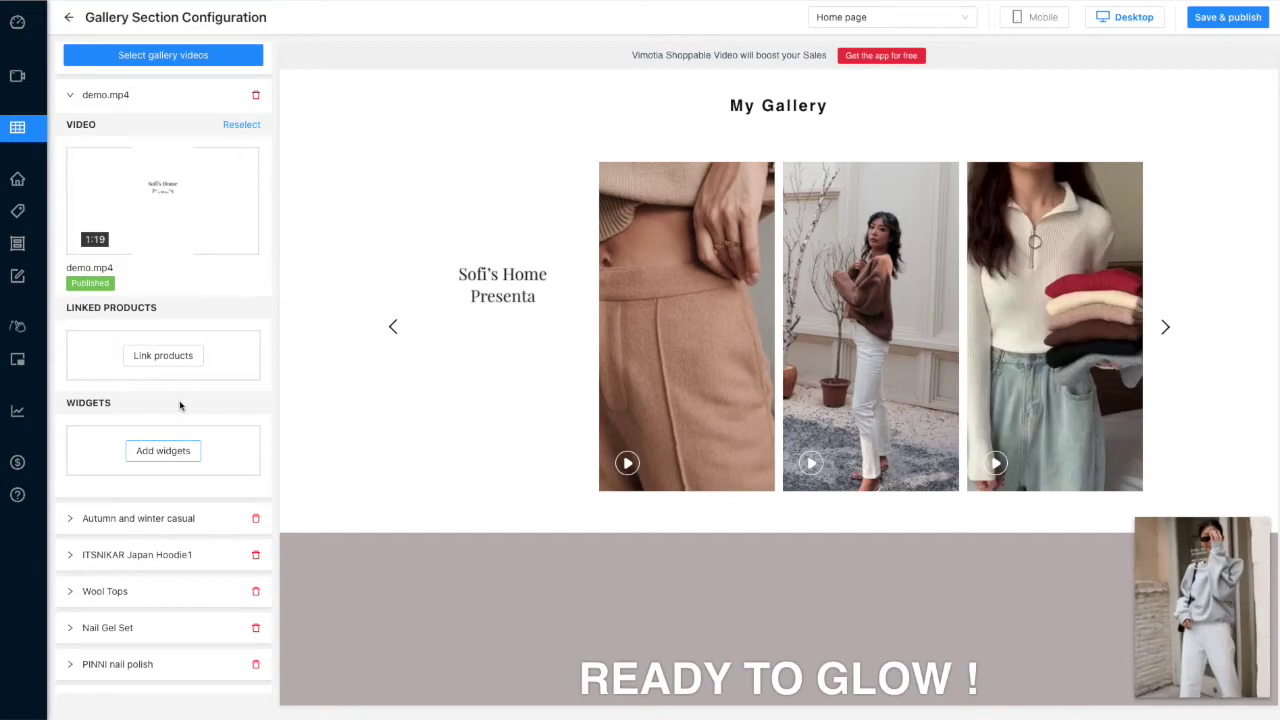
pyautogui.click(179, 358)
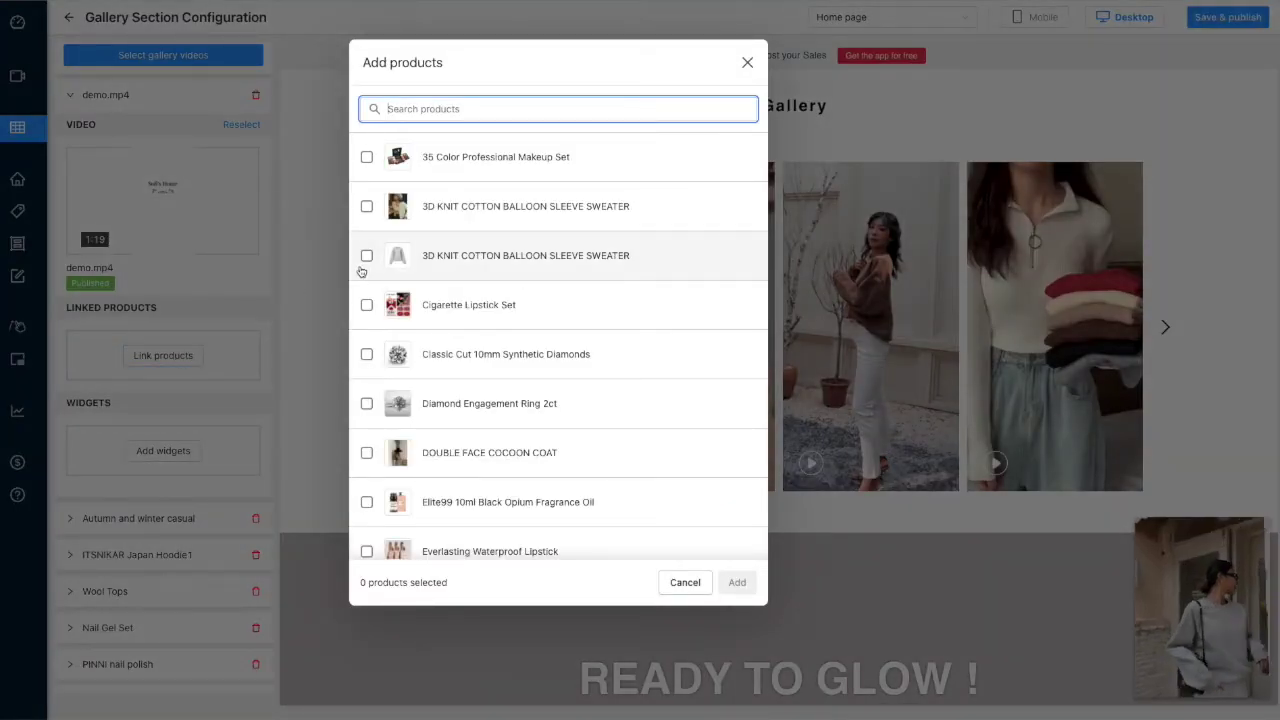
pyautogui.click(367, 157)
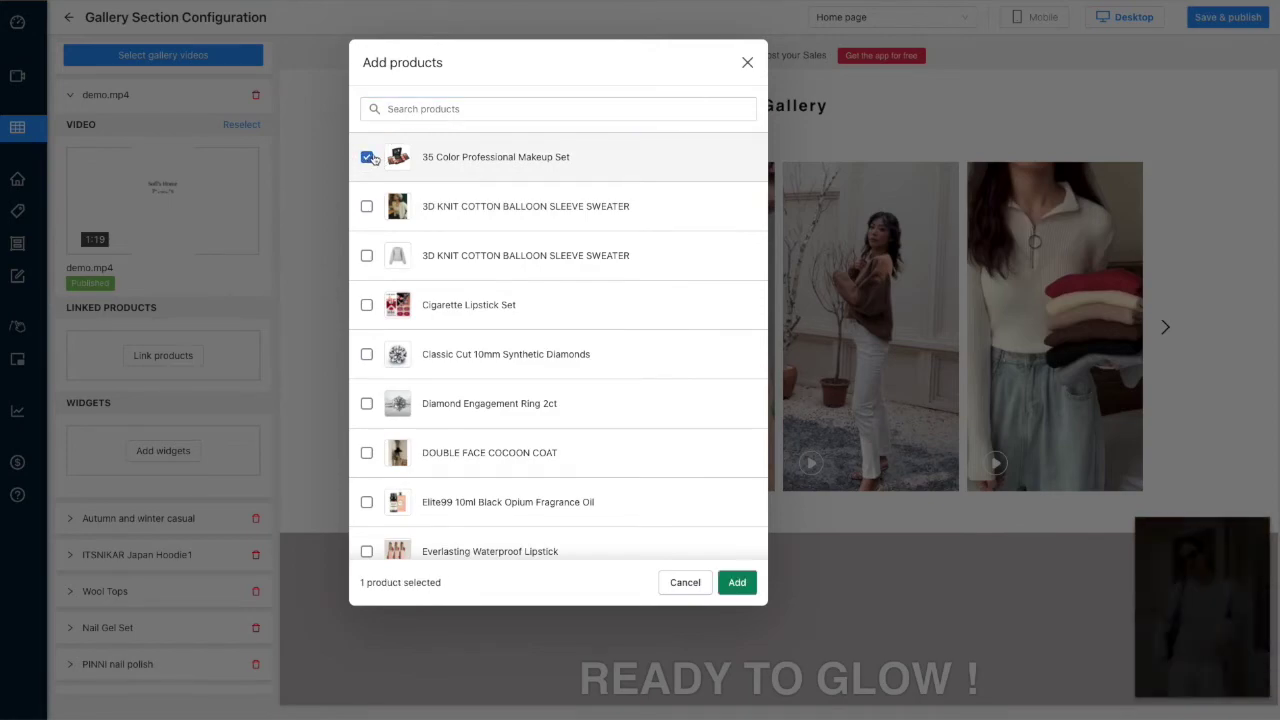
pyautogui.click(737, 582)
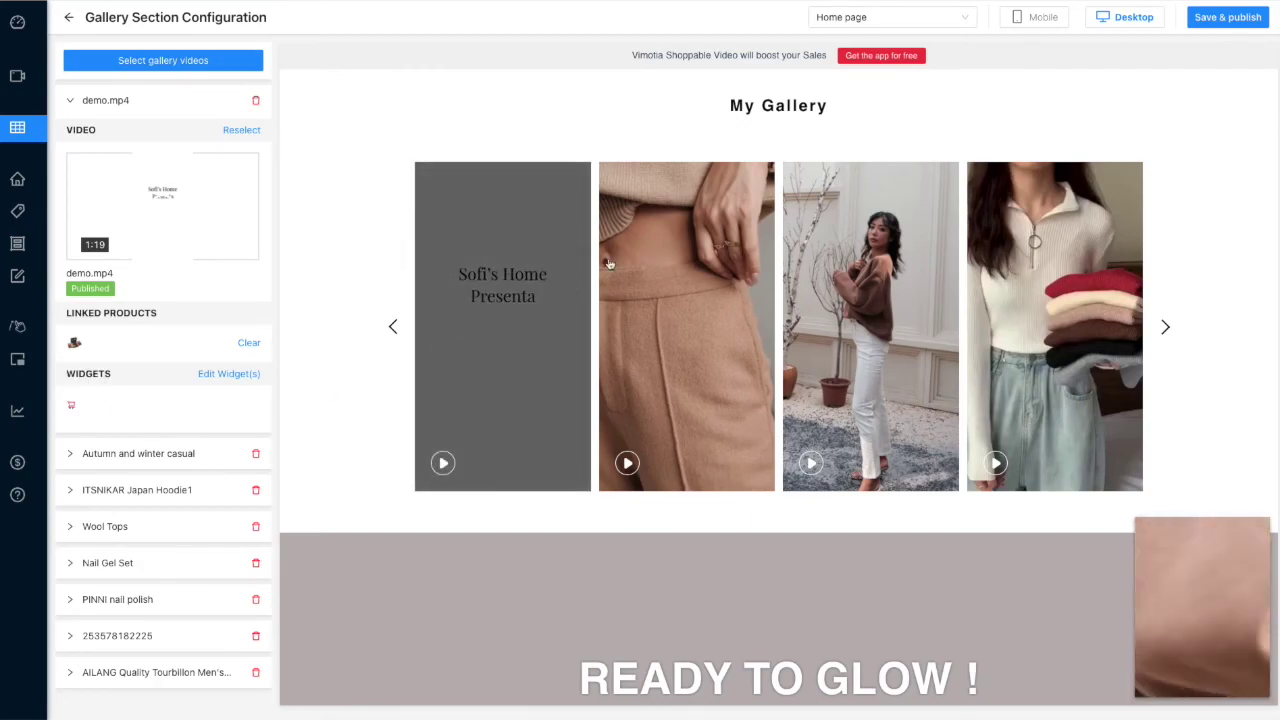
# - Save and publish My Gallery, then view the live storefront home page
pyautogui.click(1231, 22)
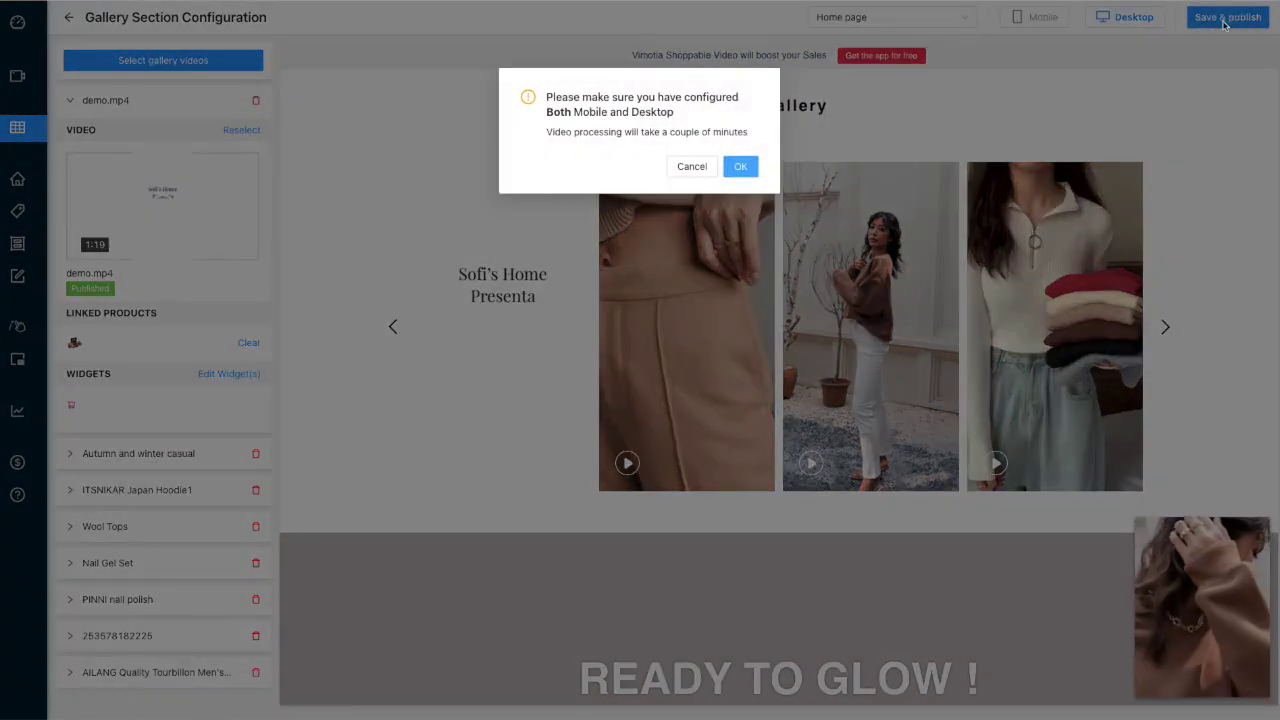
pyautogui.click(748, 168)
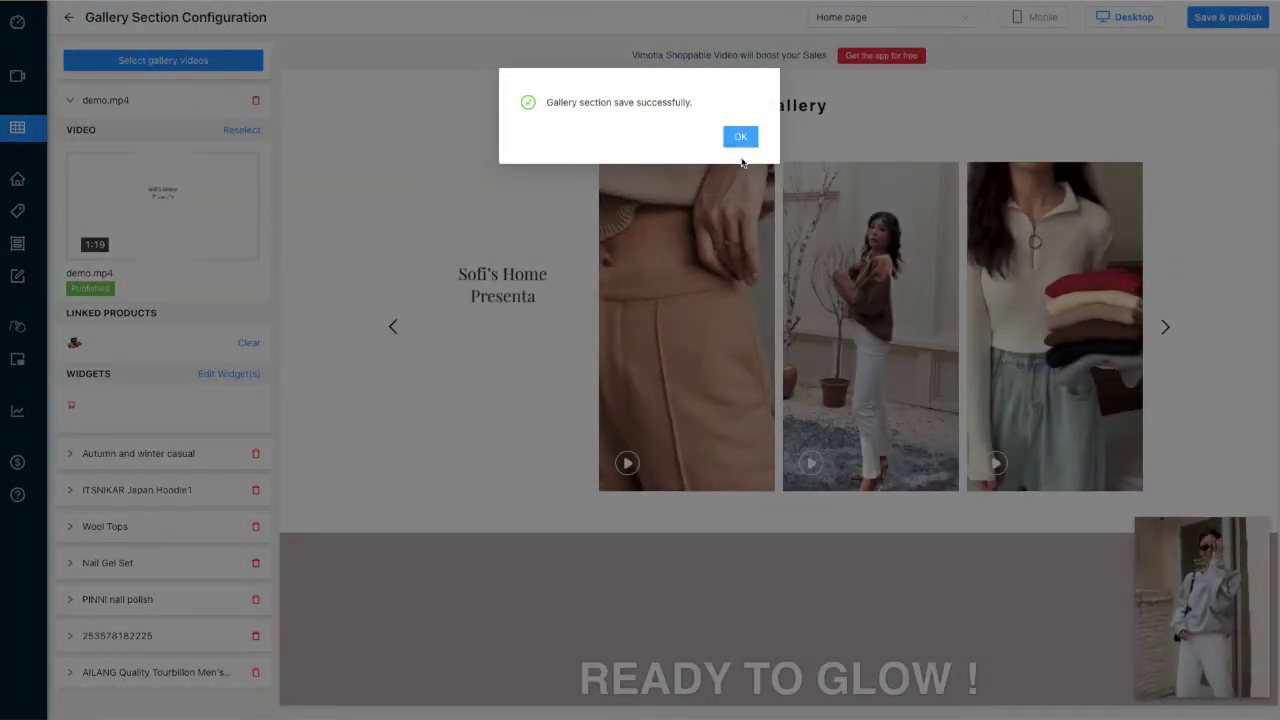
pyautogui.click(738, 140)
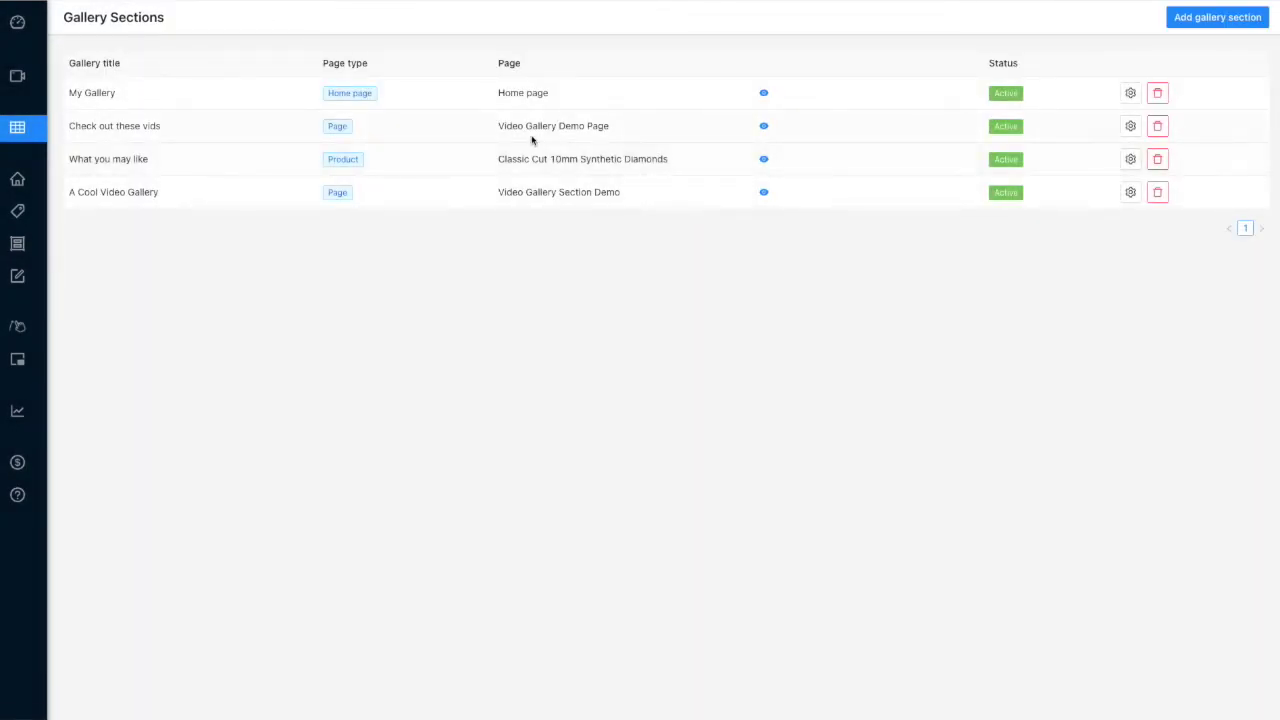
pyautogui.click(763, 94)
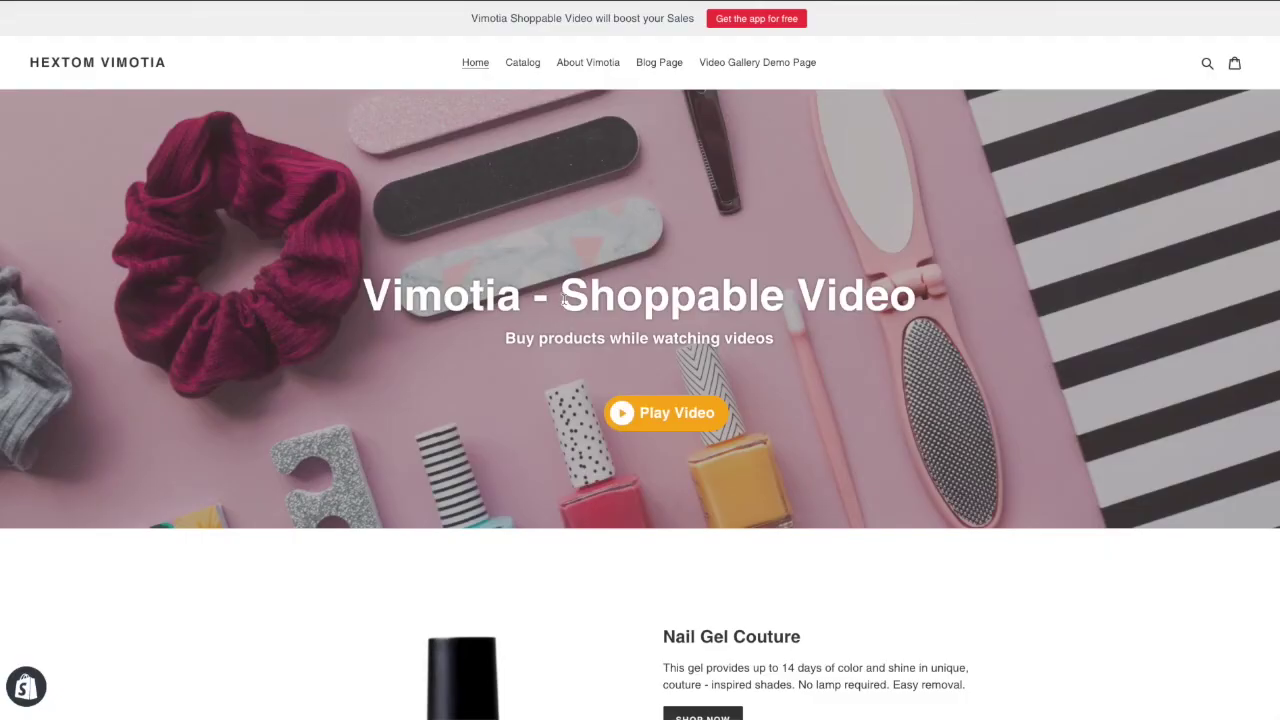
# - On the storefront, browse My Gallery's carousel and play Sofi's Home Presenta video
pyautogui.scroll(-5, 775, 381)
pyautogui.scroll(-5, 775, 381)
pyautogui.scroll(-3, 775, 381)
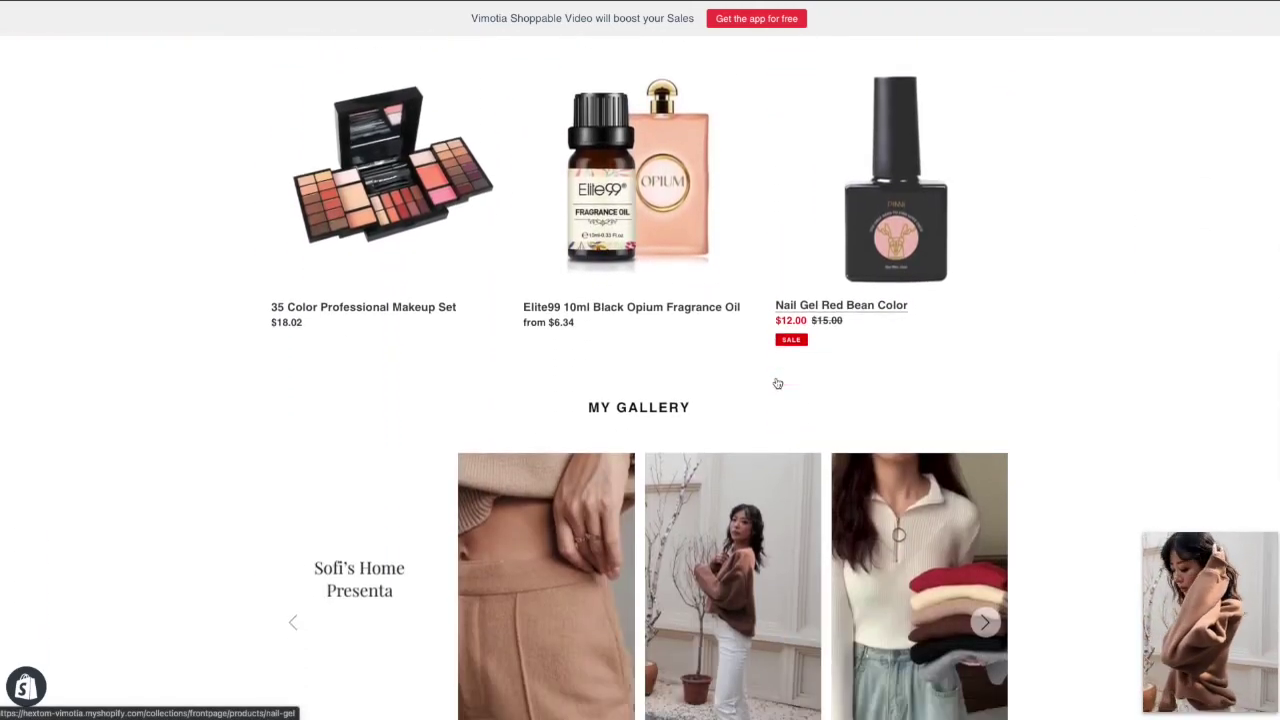
pyautogui.scroll(-2, 777, 383)
pyautogui.moveTo(732, 435)
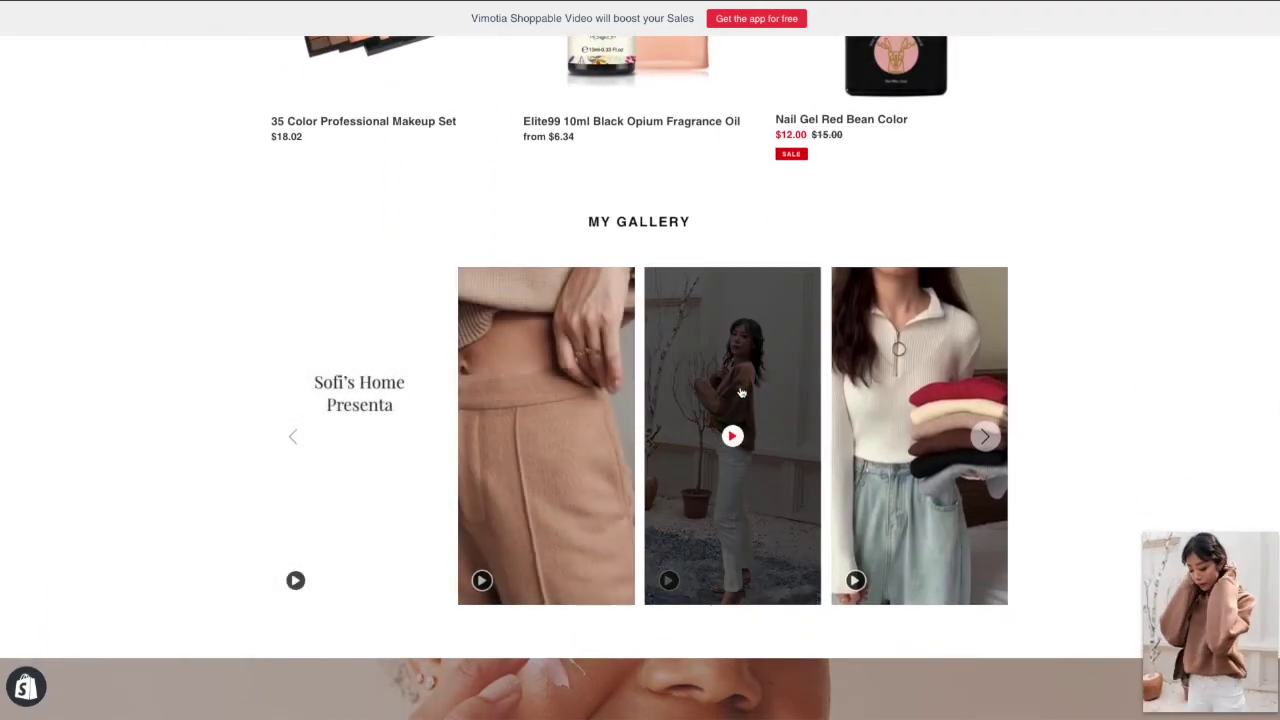
pyautogui.click(985, 437)
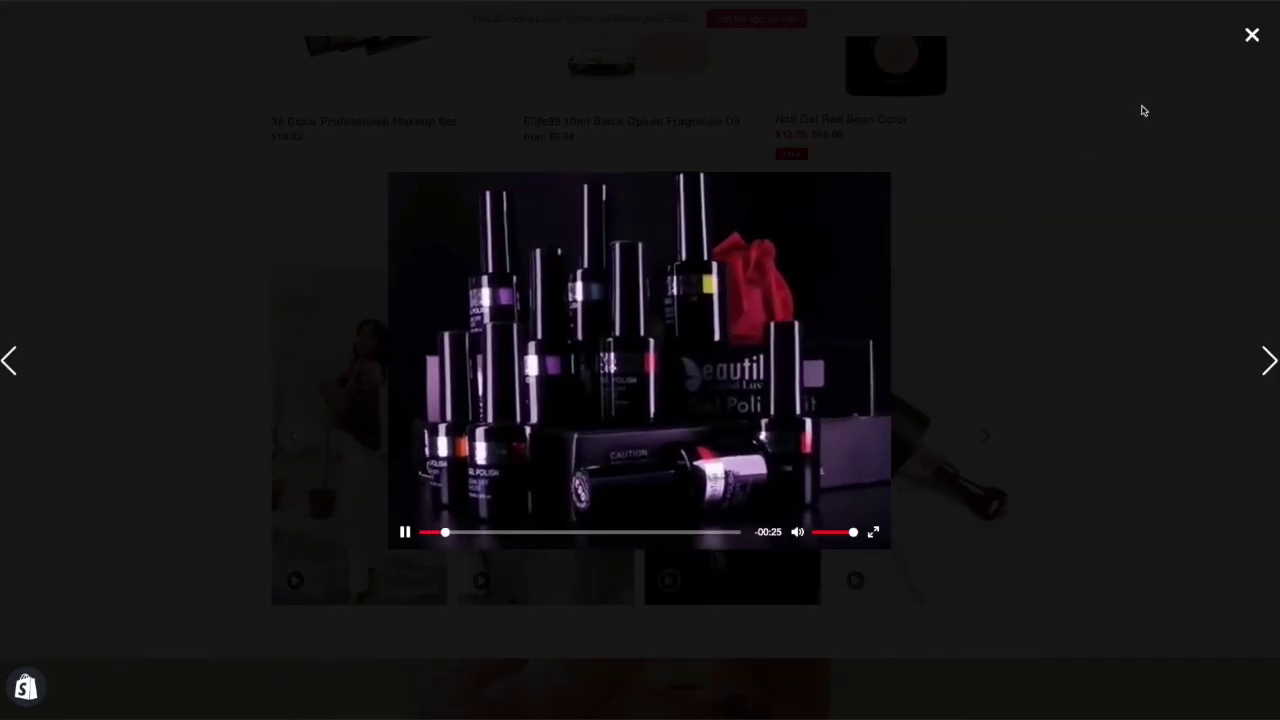
pyautogui.click(1251, 35)
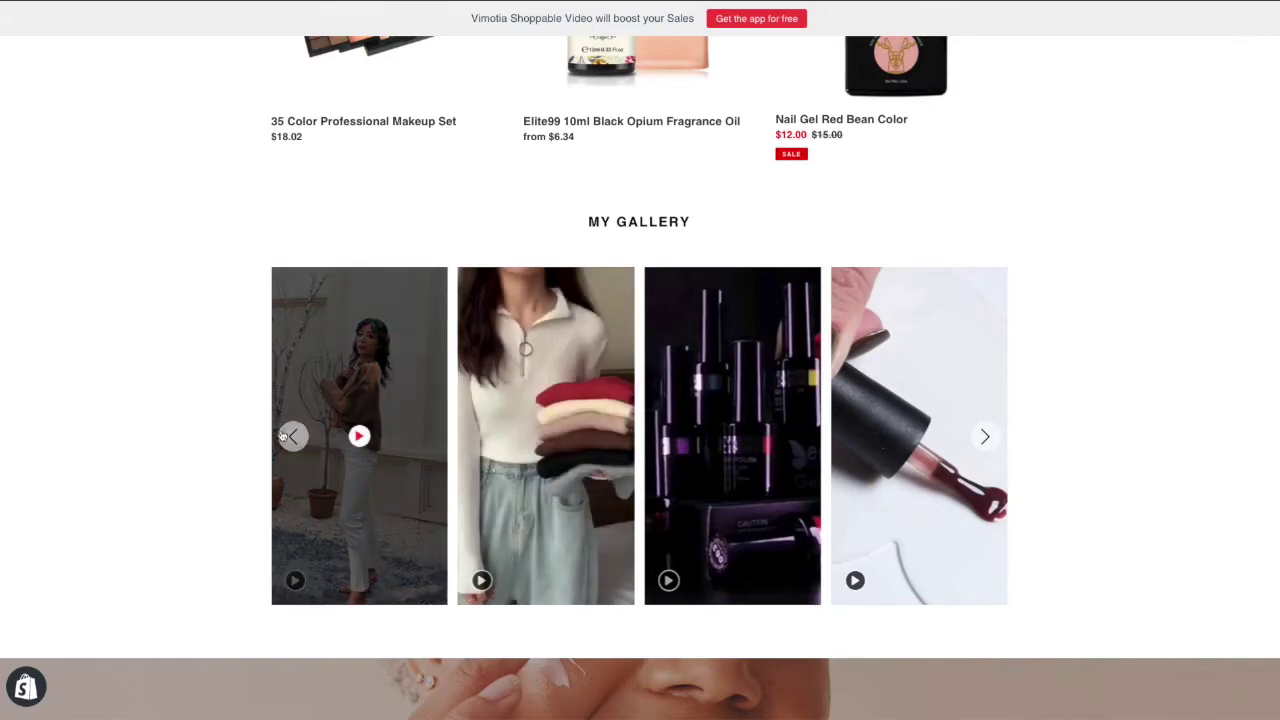
pyautogui.click(290, 436)
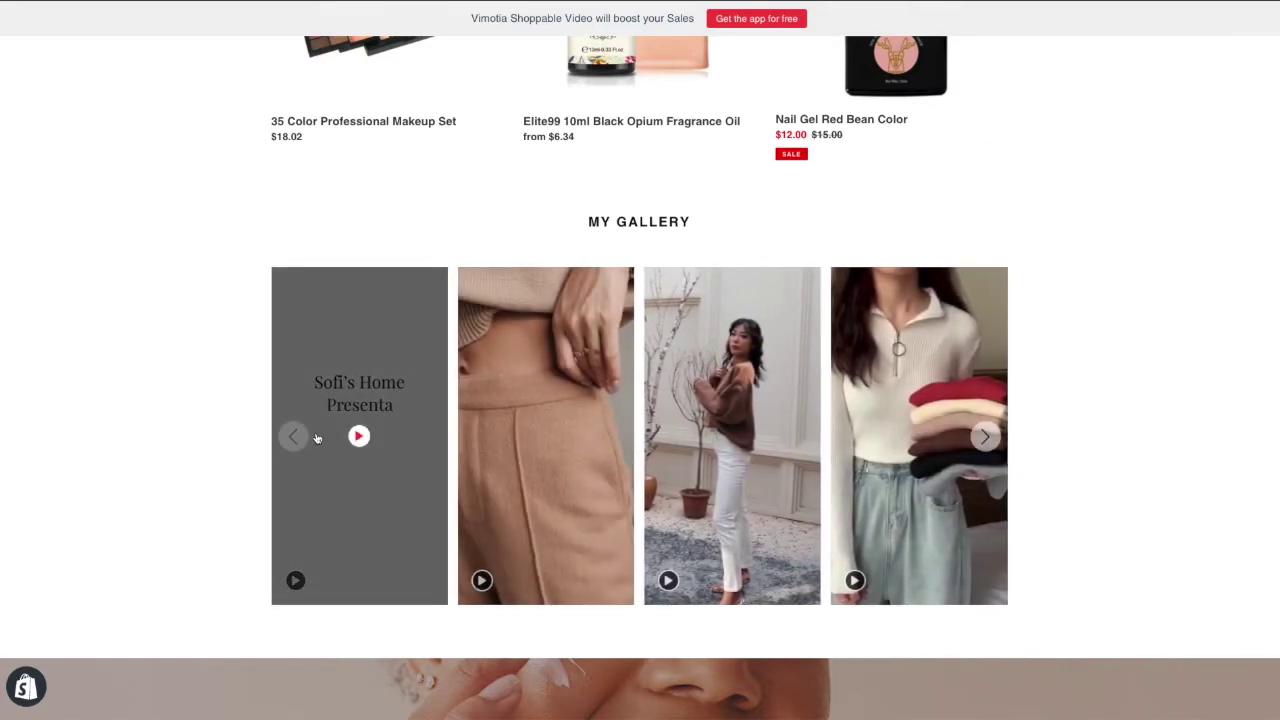
pyautogui.click(359, 436)
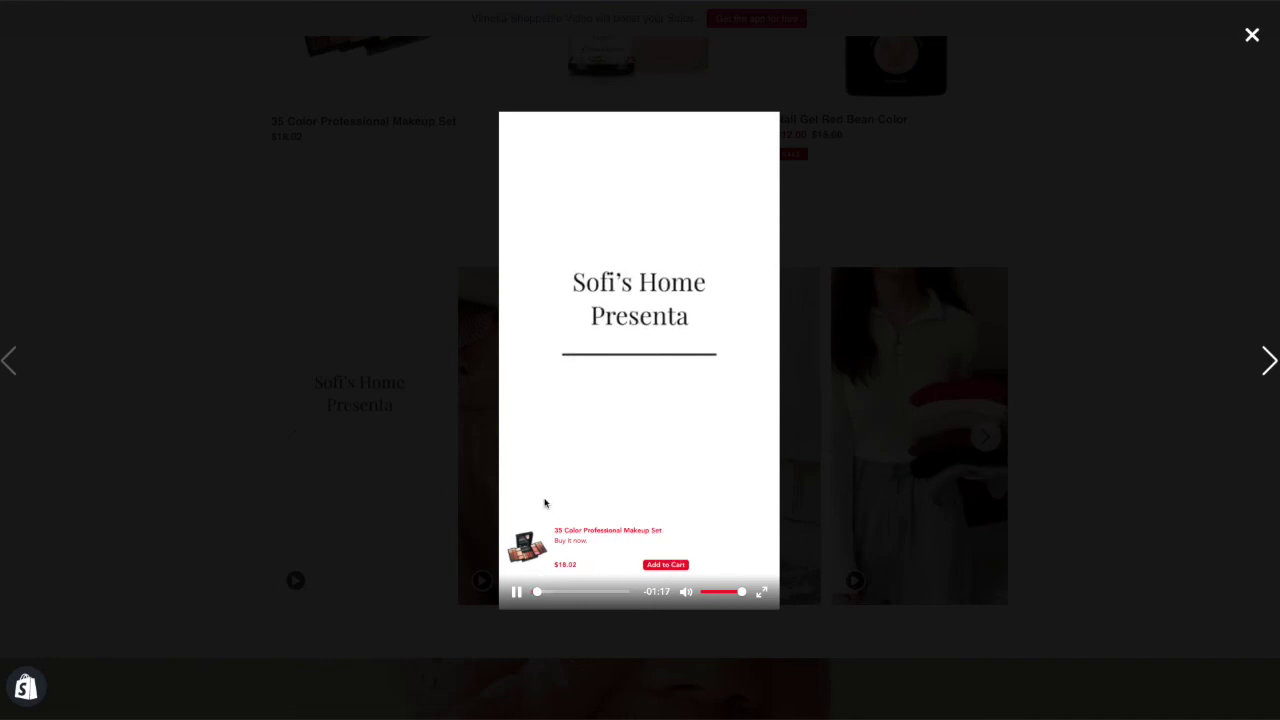
pyautogui.click(1251, 36)
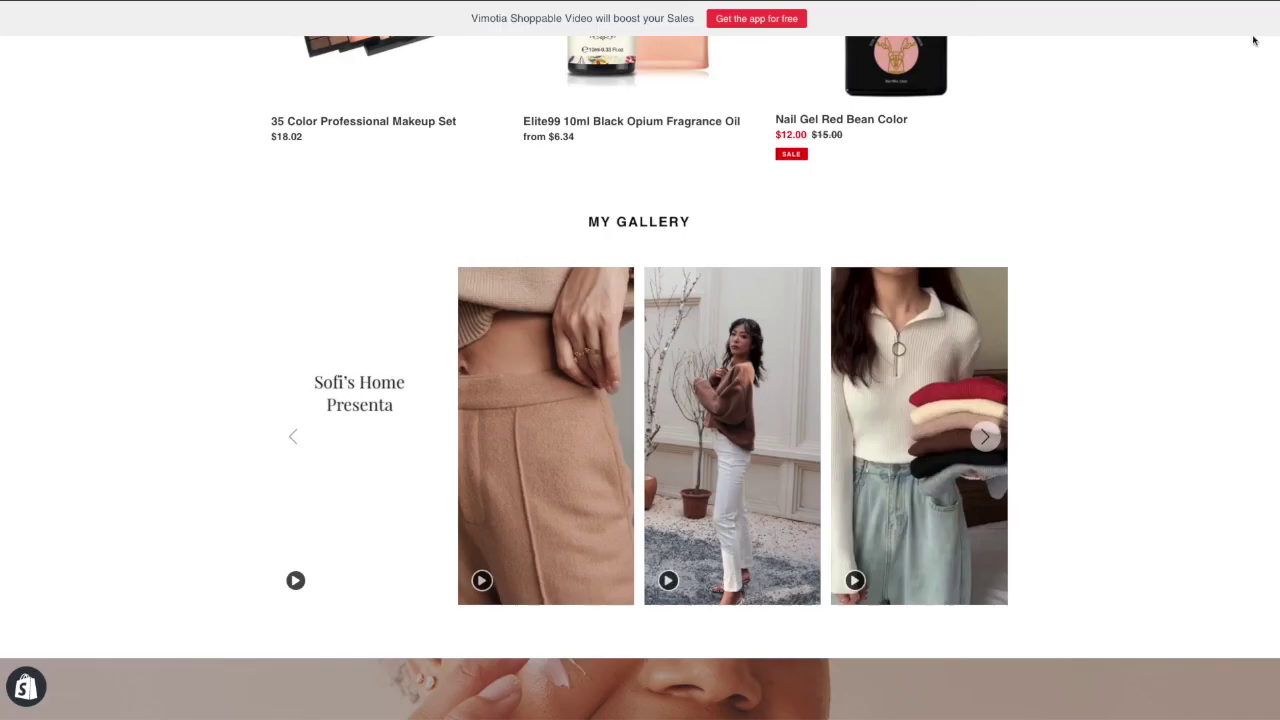